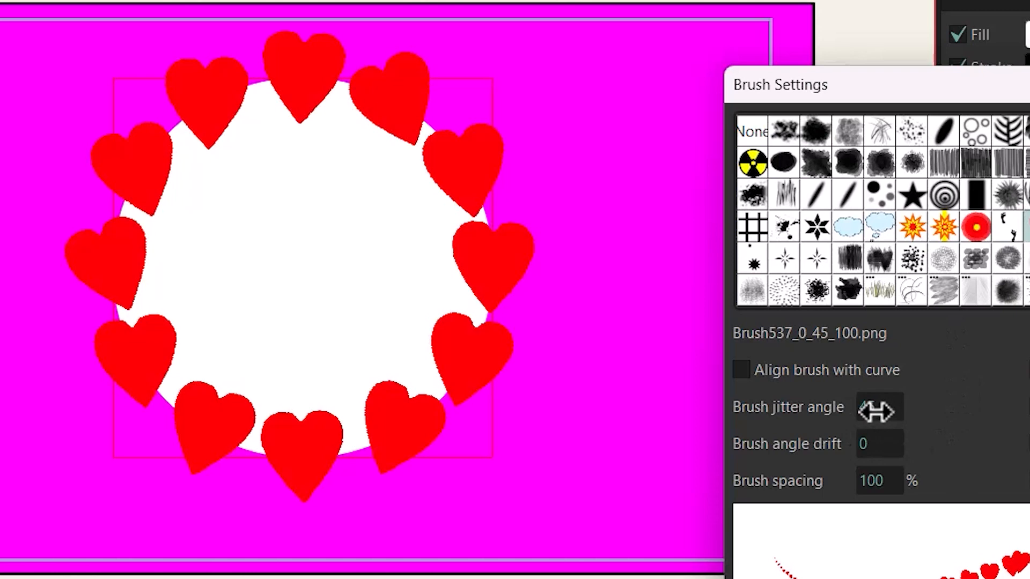
Set the heart brush's jitter angle to 0 and align the brush with the curve.
{"action": "left_click", "coordinate": [876, 411]}
{"action": "type", "text": "0"}
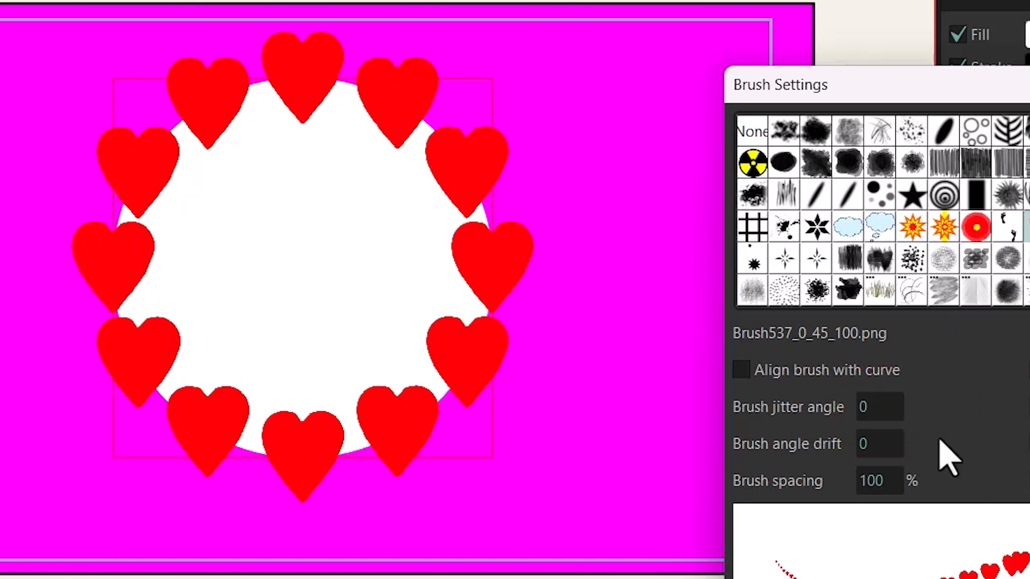
{"action": "left_click", "coordinate": [741, 370]}
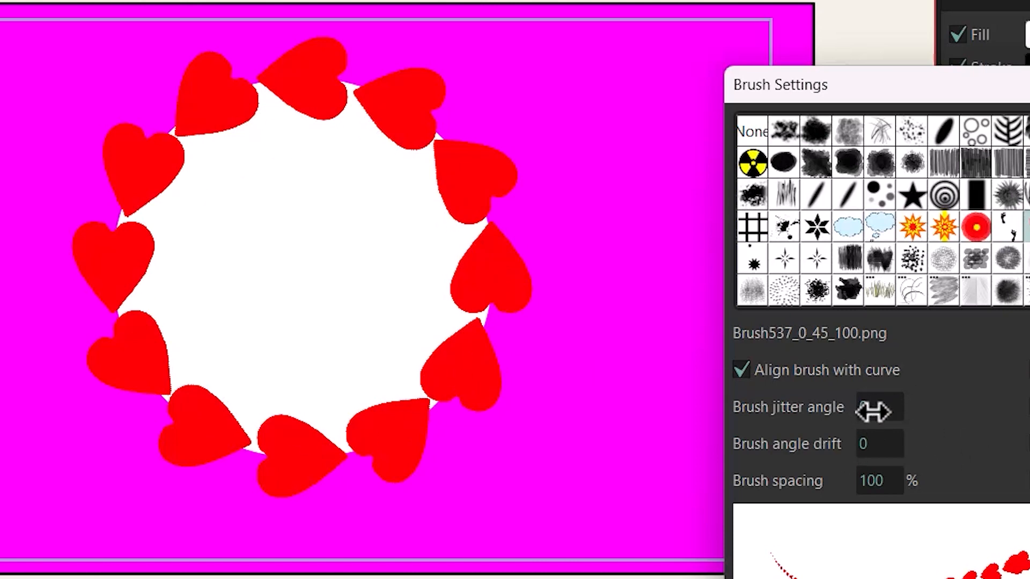
Set the brush jitter angle to 90 and the brush angle drift to 95.
{"action": "left_click_drag", "start_coordinate": [872, 411], "coordinate": [872, 412]}
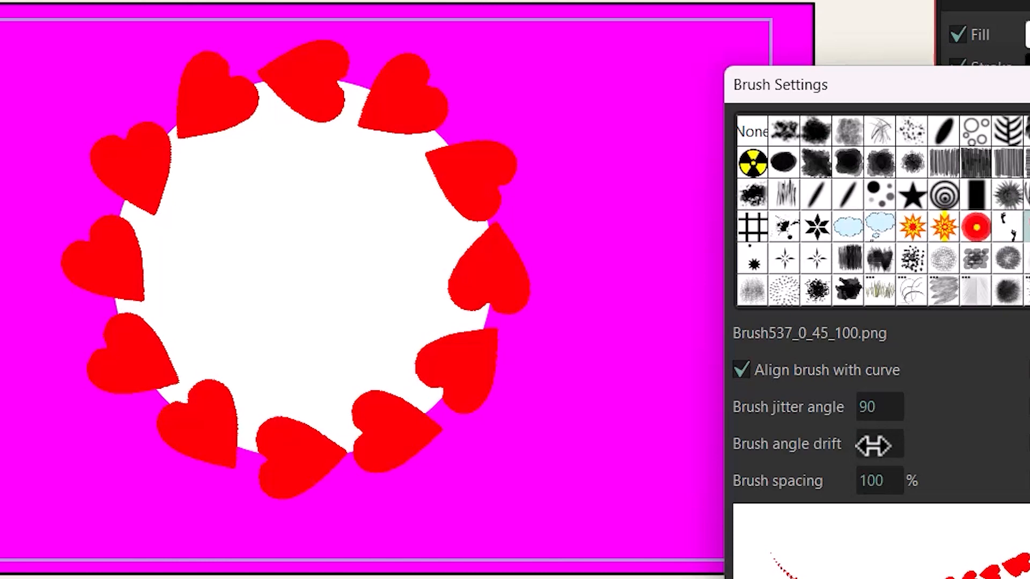
{"action": "left_click_drag", "start_coordinate": [873, 445], "coordinate": [915, 452]}
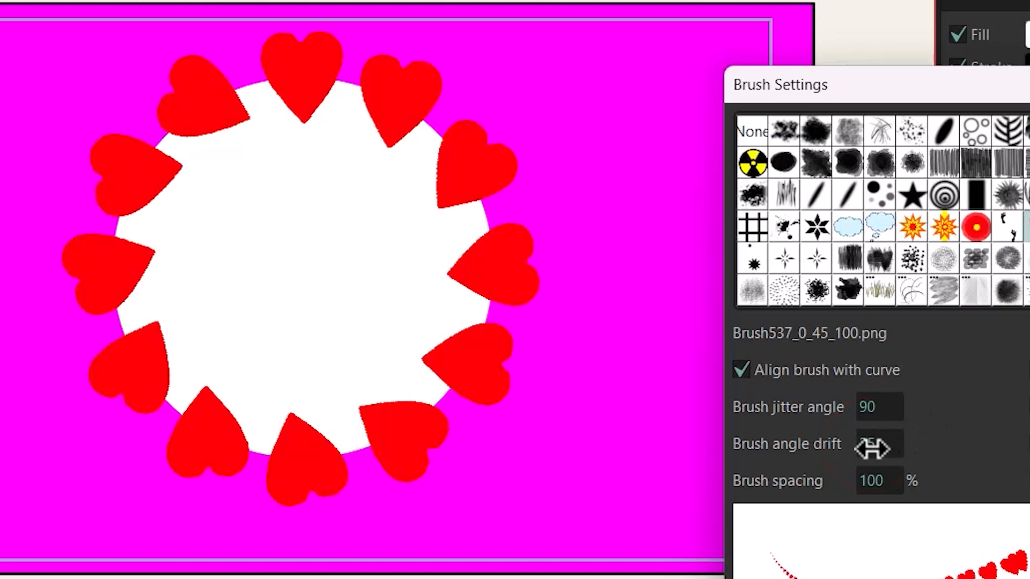
{"action": "left_click_drag", "start_coordinate": [871, 446], "coordinate": [998, 447]}
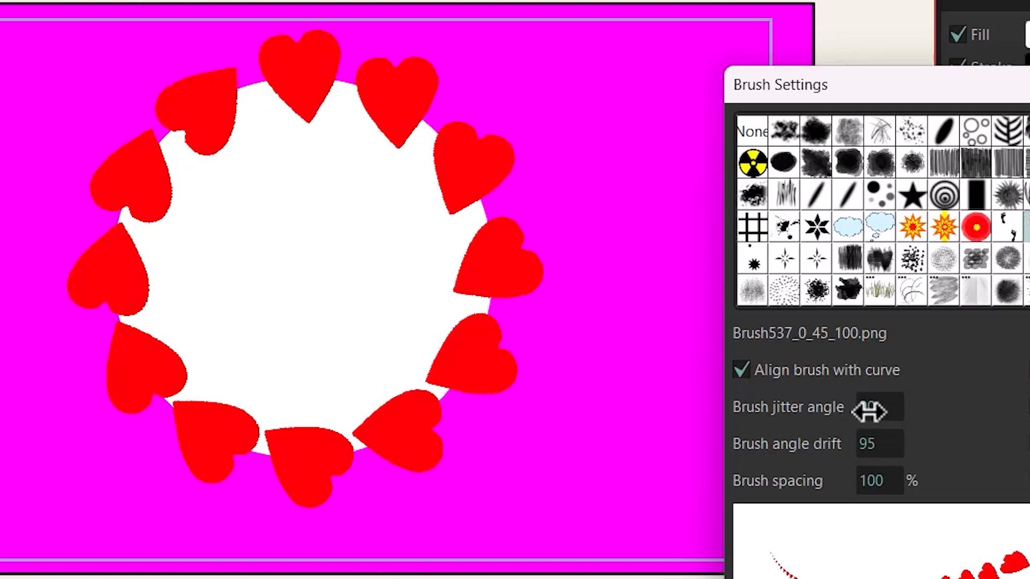
Set the brush jitter angle to 175 and the brush angle drift to -360.
{"action": "mouse_move", "coordinate": [869, 411]}
{"action": "left_mouse_down"}
{"action": "mouse_move", "coordinate": [1012, 416]}
{"action": "mouse_move", "coordinate": [646, 418]}
{"action": "mouse_move", "coordinate": [964, 430]}
{"action": "left_mouse_up"}
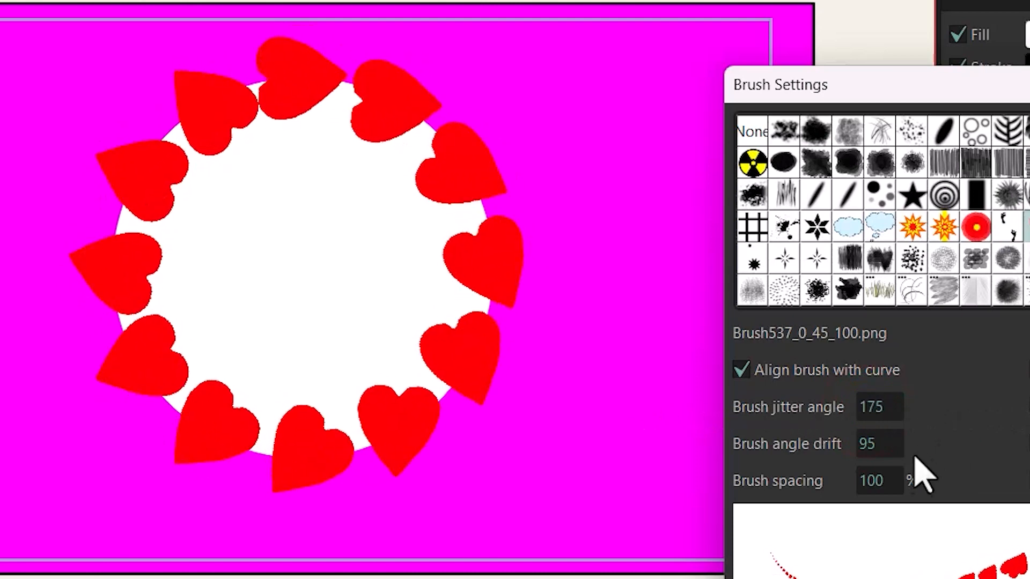
{"action": "left_click", "coordinate": [882, 445]}
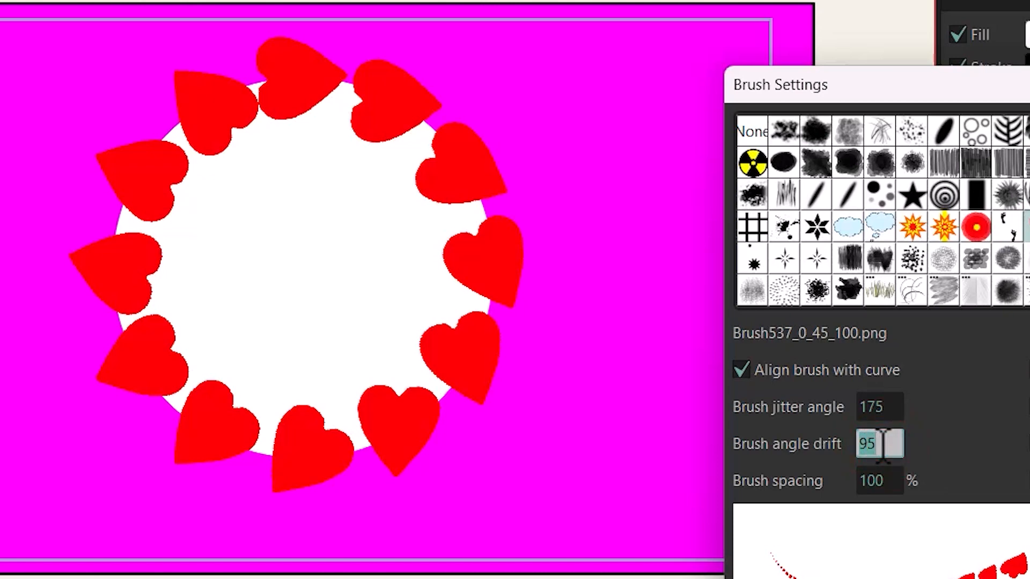
{"action": "type", "text": "-360"}
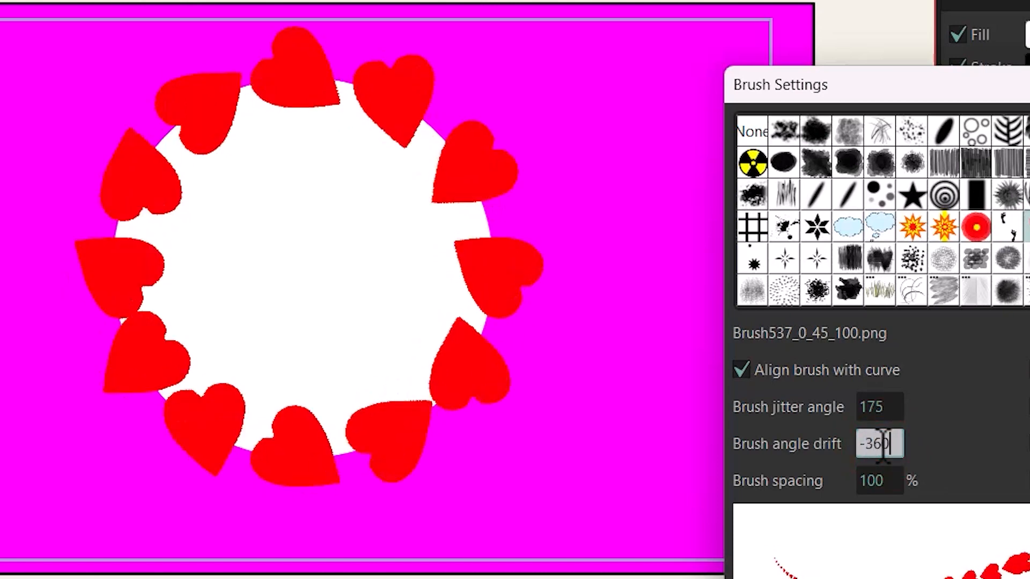
{"action": "left_click", "coordinate": [917, 443]}
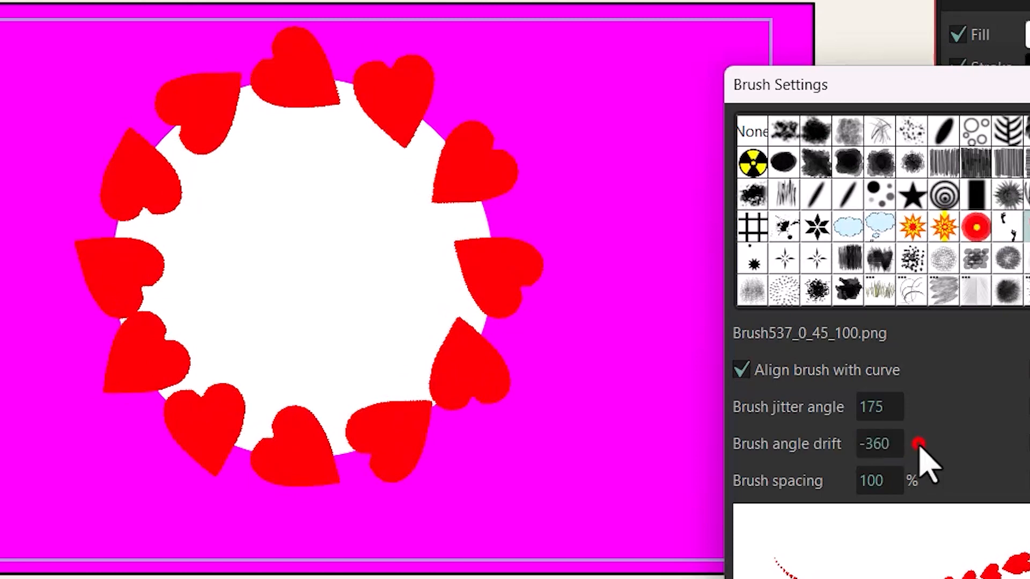
Turn off brush alignment with the curve and set the brush jitter angle to 250.
{"action": "left_click", "coordinate": [742, 371]}
{"action": "mouse_move", "coordinate": [874, 407]}
{"action": "left_mouse_down"}
{"action": "mouse_move", "coordinate": [1027, 417]}
{"action": "mouse_move", "coordinate": [781, 430]}
{"action": "mouse_move", "coordinate": [1025, 437]}
{"action": "left_mouse_up"}
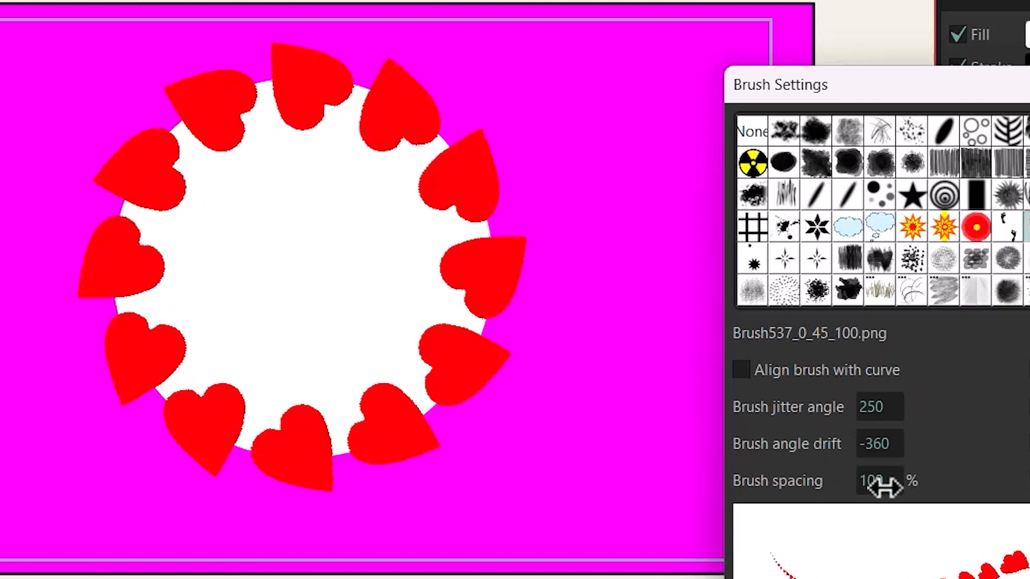
{"action": "mouse_move", "coordinate": [884, 487]}
{"action": "left_mouse_down"}
{"action": "mouse_move", "coordinate": [832, 494]}
{"action": "mouse_move", "coordinate": [910, 495]}
{"action": "mouse_move", "coordinate": [910, 504]}
{"action": "mouse_move", "coordinate": [887, 506]}
{"action": "left_mouse_up"}
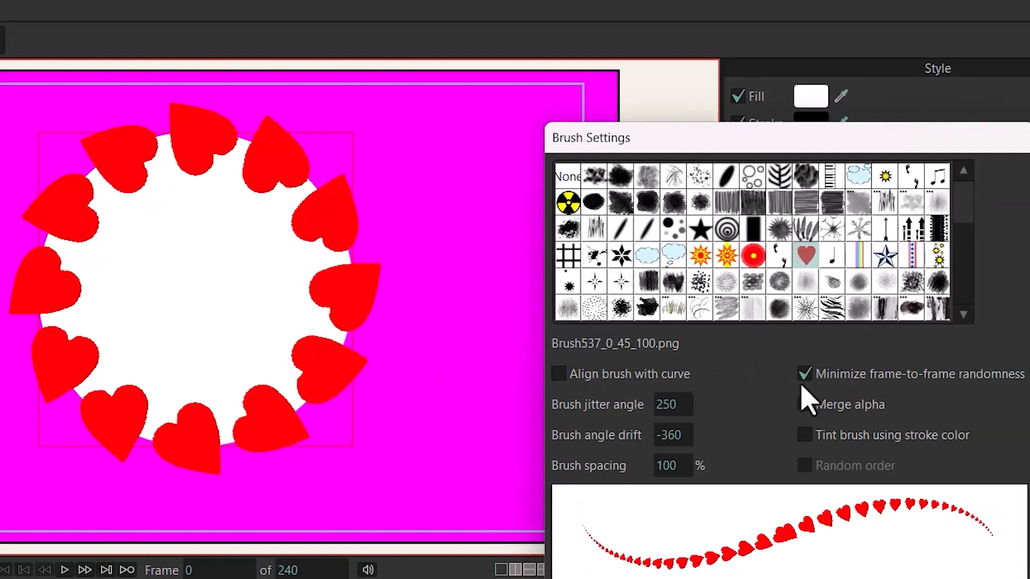
Set the heart brush's angle drift to 0 and its jitter angle to 30.
{"action": "left_click", "coordinate": [677, 441]}
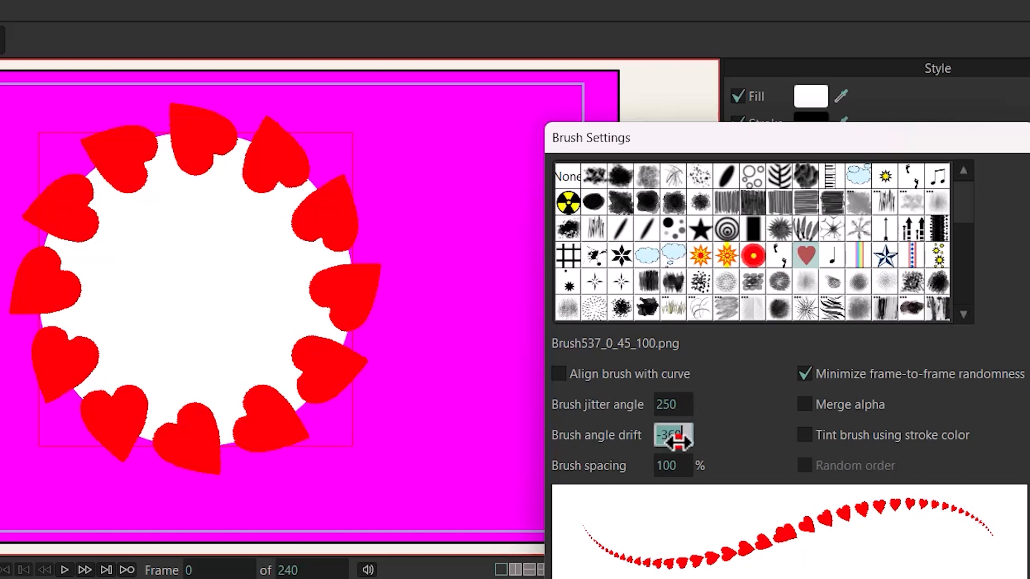
{"action": "type", "text": "0"}
{"action": "key", "text": "Return"}
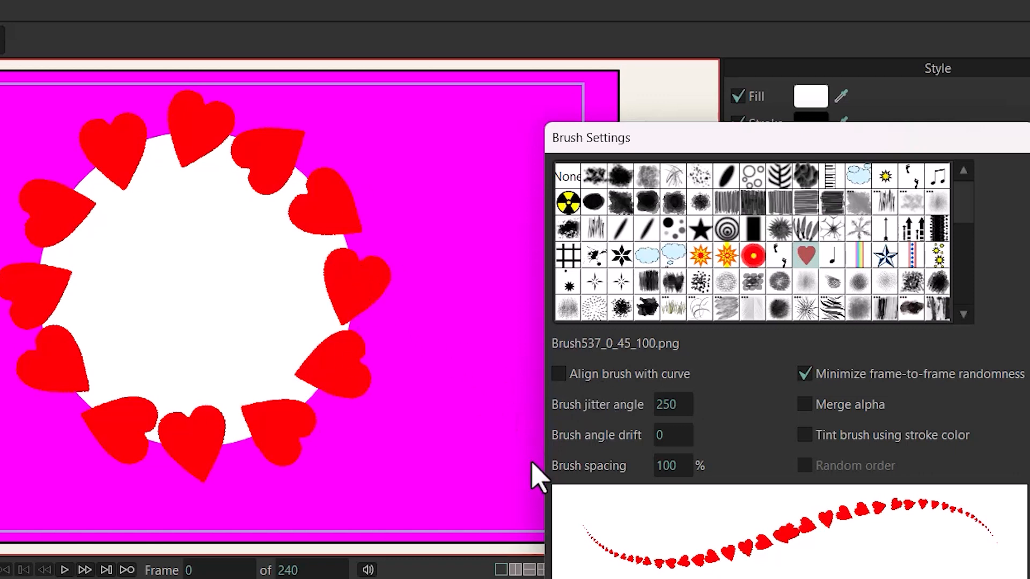
{"action": "left_click", "coordinate": [667, 411]}
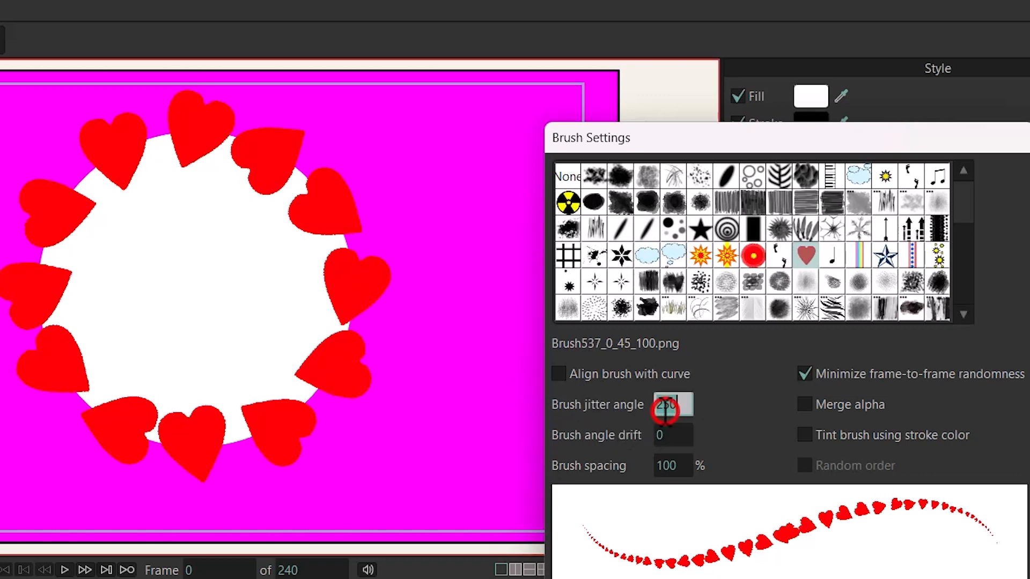
{"action": "type", "text": "30"}
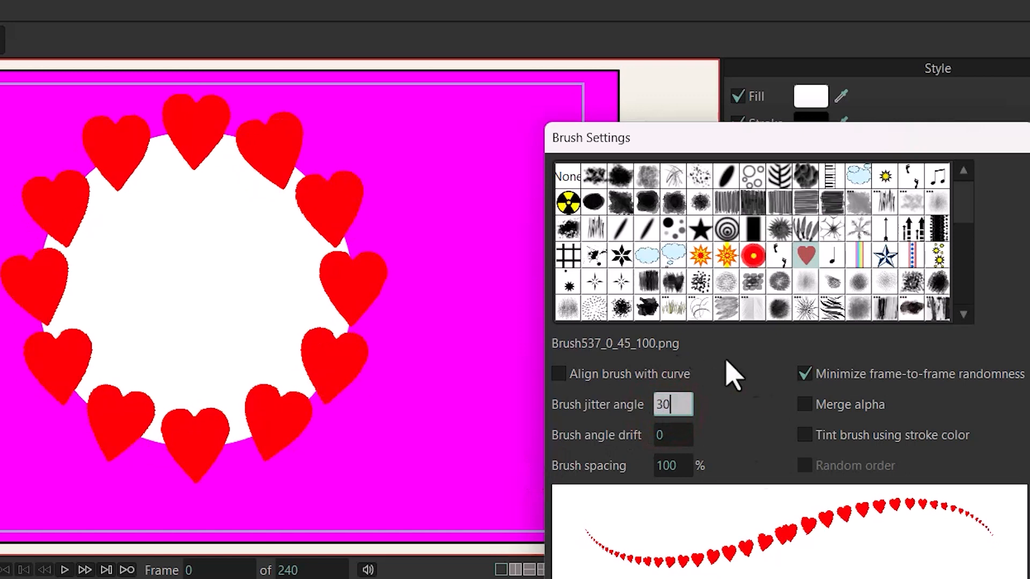
{"action": "left_click", "coordinate": [721, 409]}
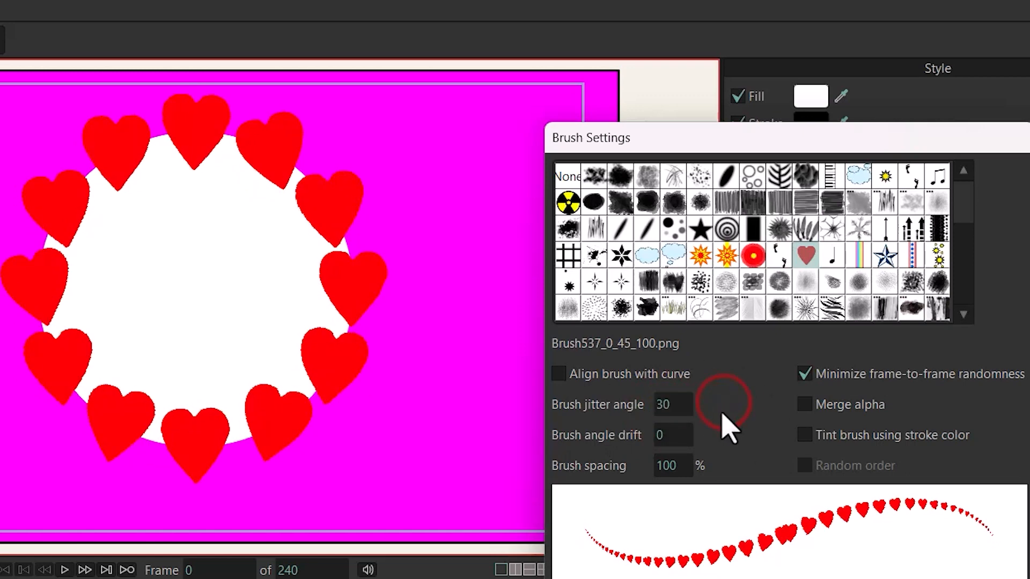
{"action": "left_click", "coordinate": [750, 418]}
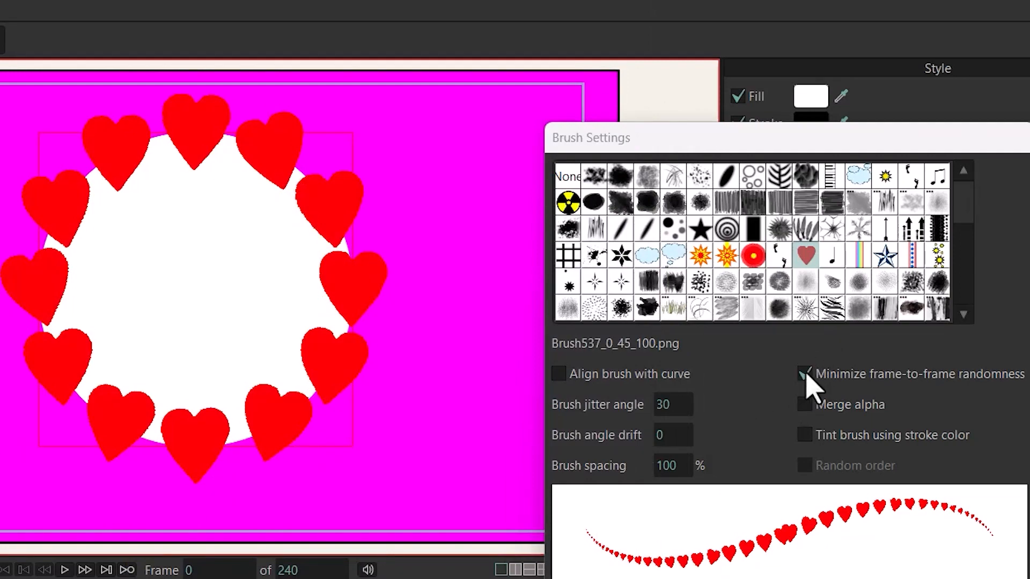
Turn off minimizing of frame-to-frame randomness and apply the brush settings to the circle's stroke.
{"action": "left_click", "coordinate": [805, 374]}
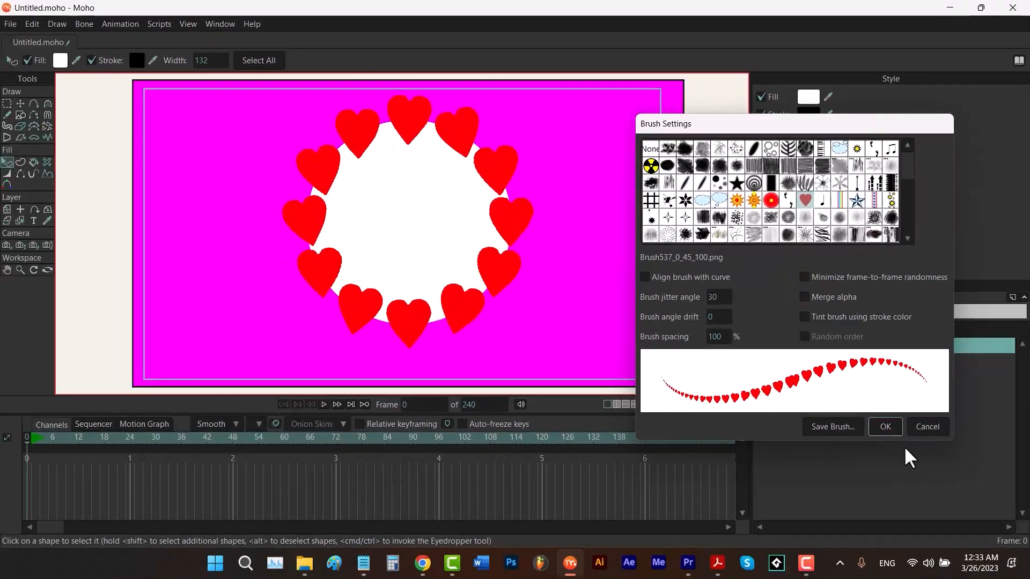
{"action": "left_click", "coordinate": [885, 427]}
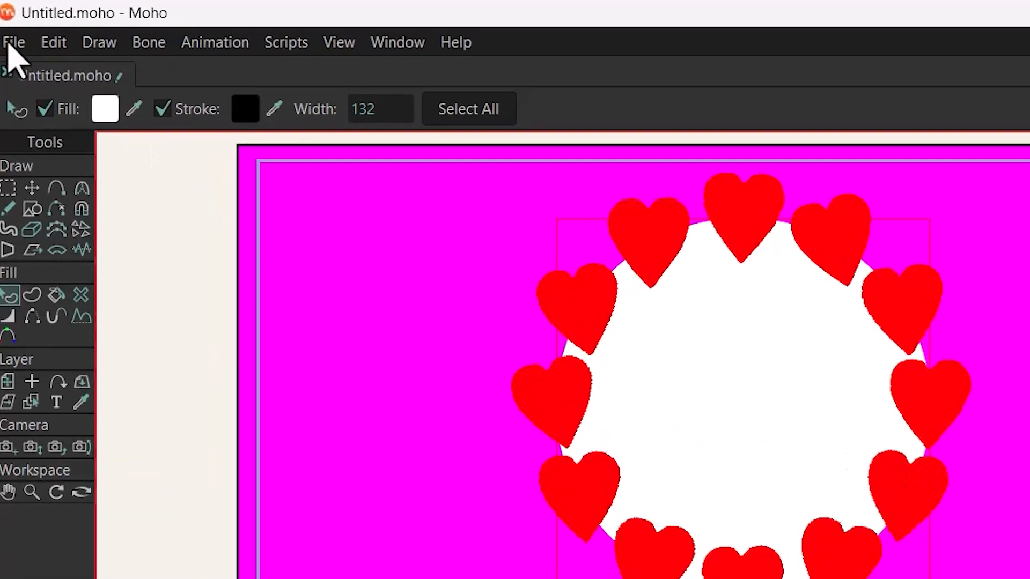
Set up an animation export ending at frame 48, in Video format with the MP4 (MPEG4-AAC) preset.
{"action": "left_click", "coordinate": [10, 24]}
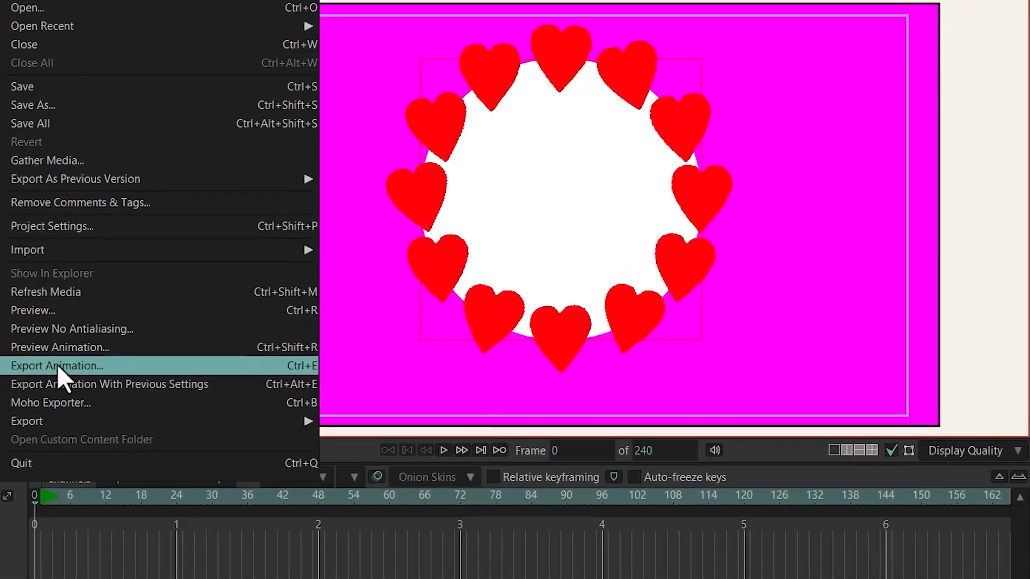
{"action": "left_click", "coordinate": [67, 396]}
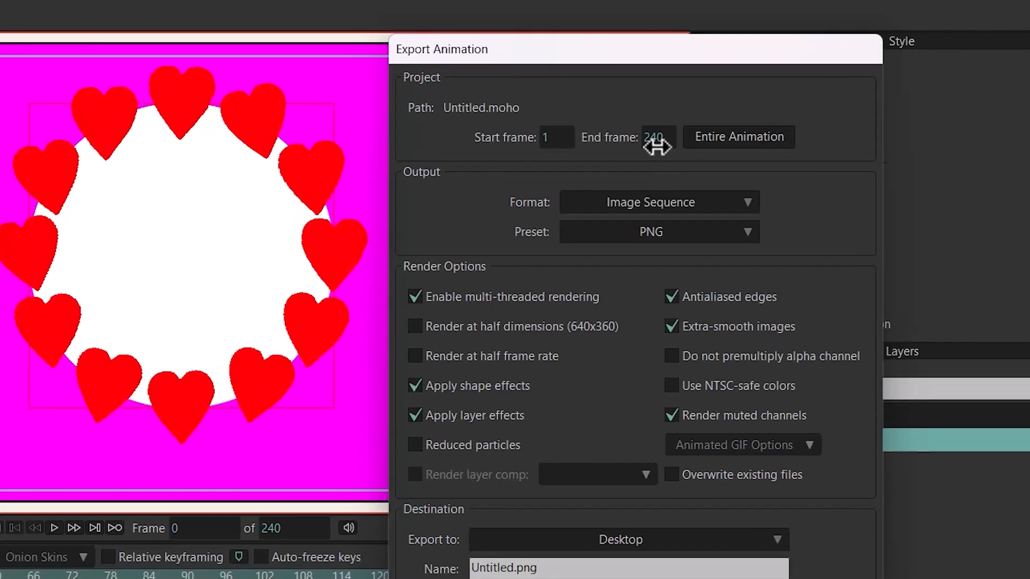
{"action": "left_click", "coordinate": [728, 143]}
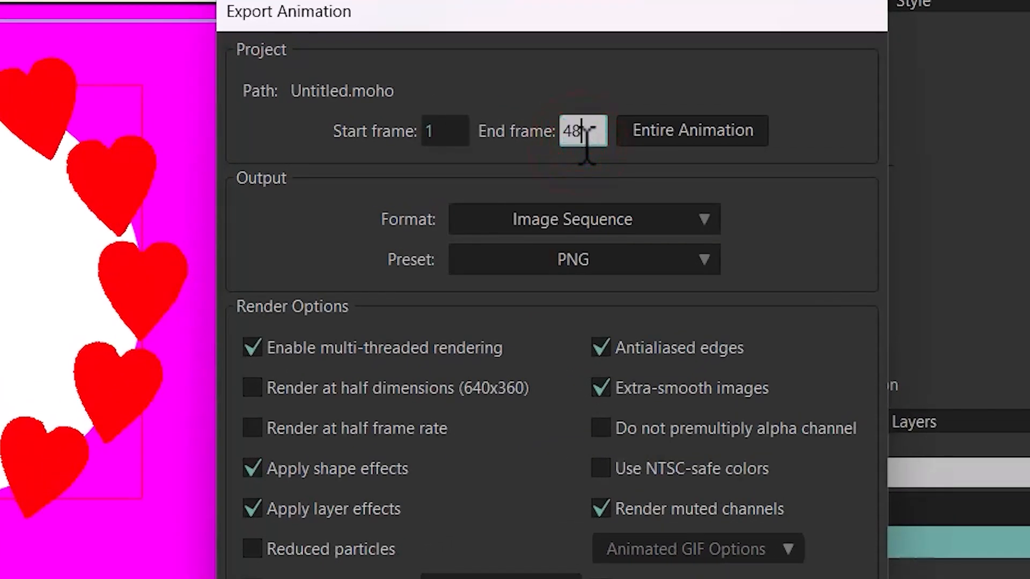
{"action": "left_click", "coordinate": [602, 221]}
{"action": "left_click", "coordinate": [643, 283]}
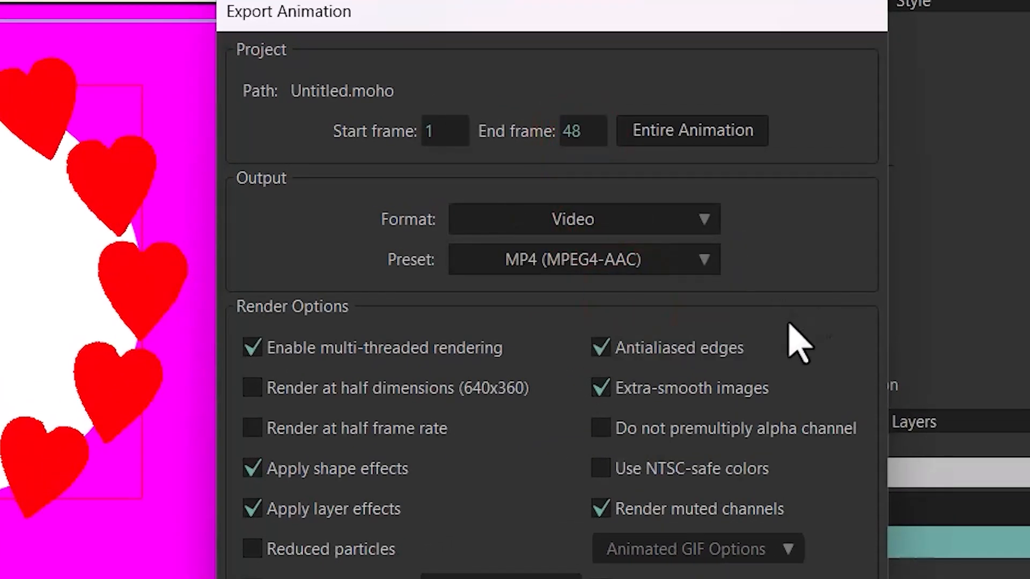
Export the animation to the "hey" folder on the desktop under the name "heart".
{"action": "left_click", "coordinate": [698, 515]}
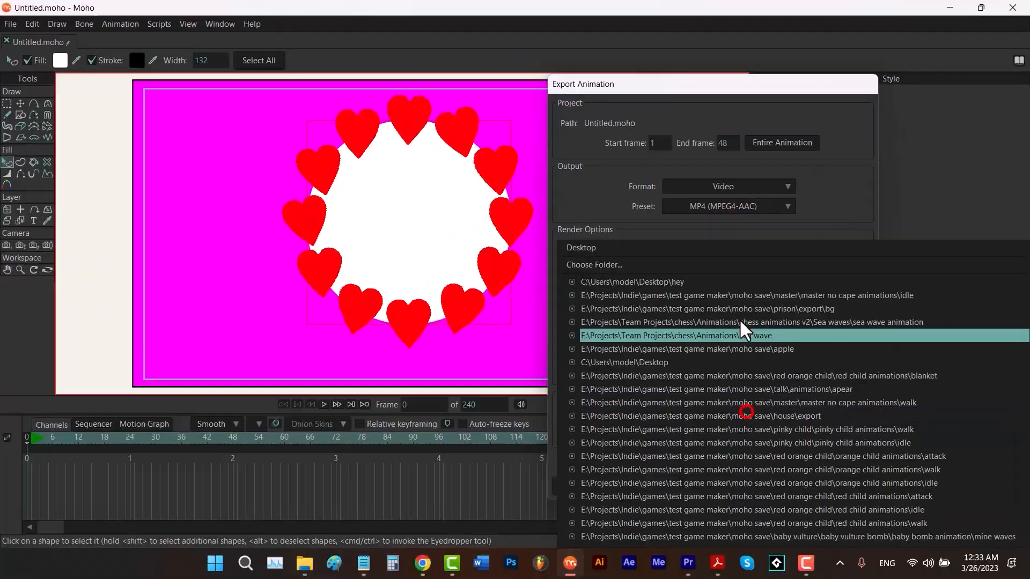
{"action": "left_click", "coordinate": [664, 266]}
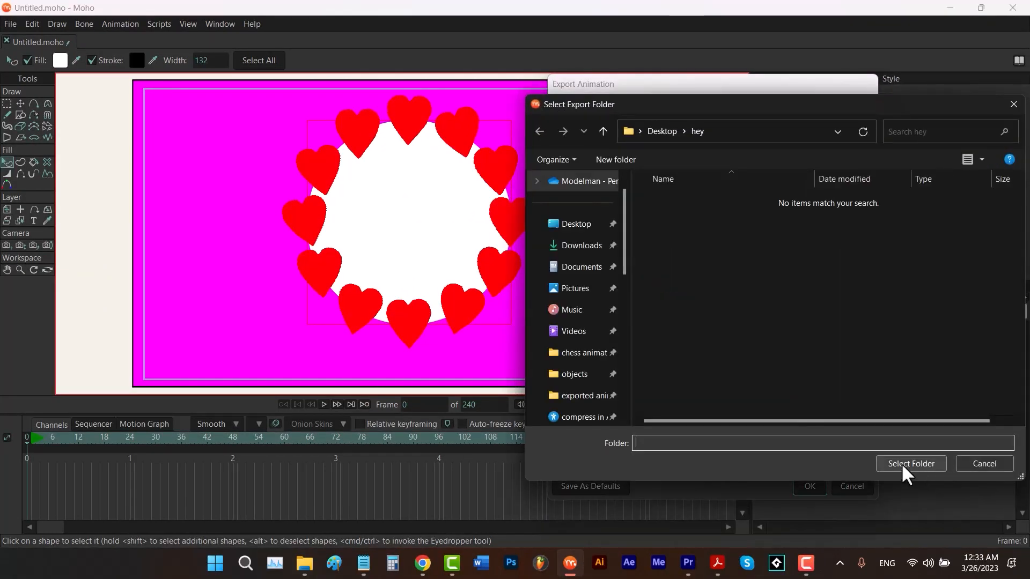
{"action": "left_click", "coordinate": [901, 462]}
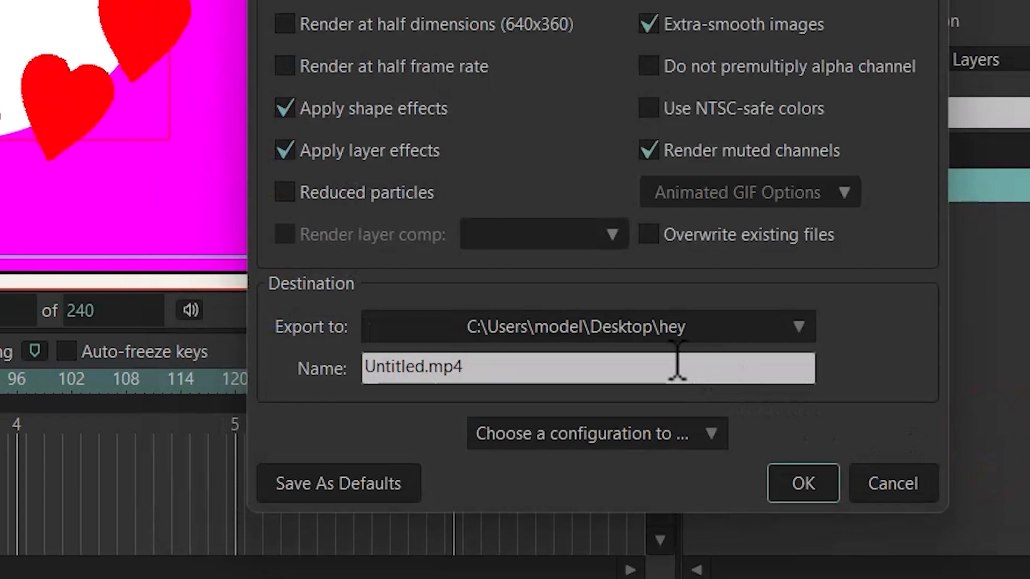
{"action": "left_click", "coordinate": [750, 427]}
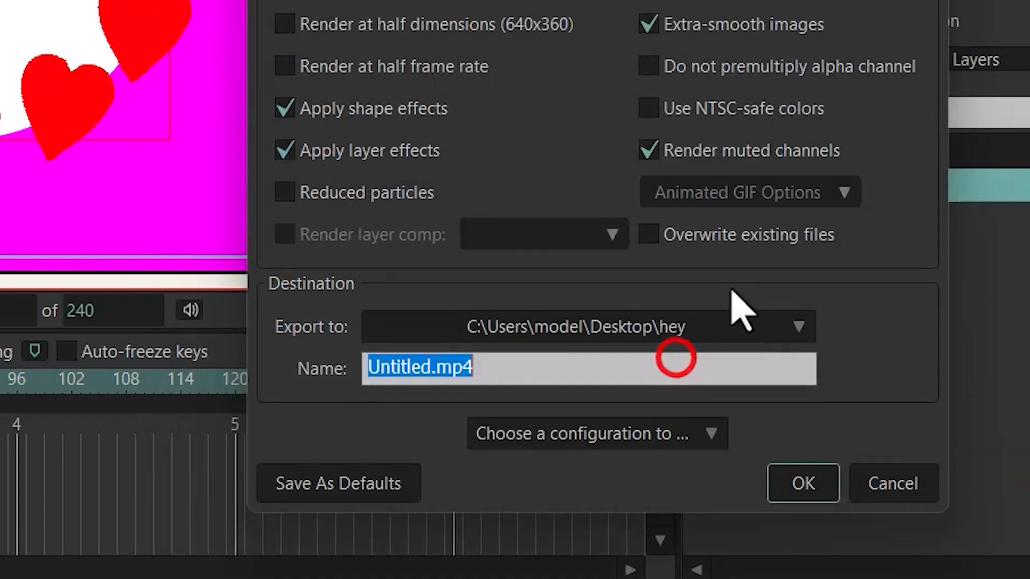
{"action": "type", "text": "heart"}
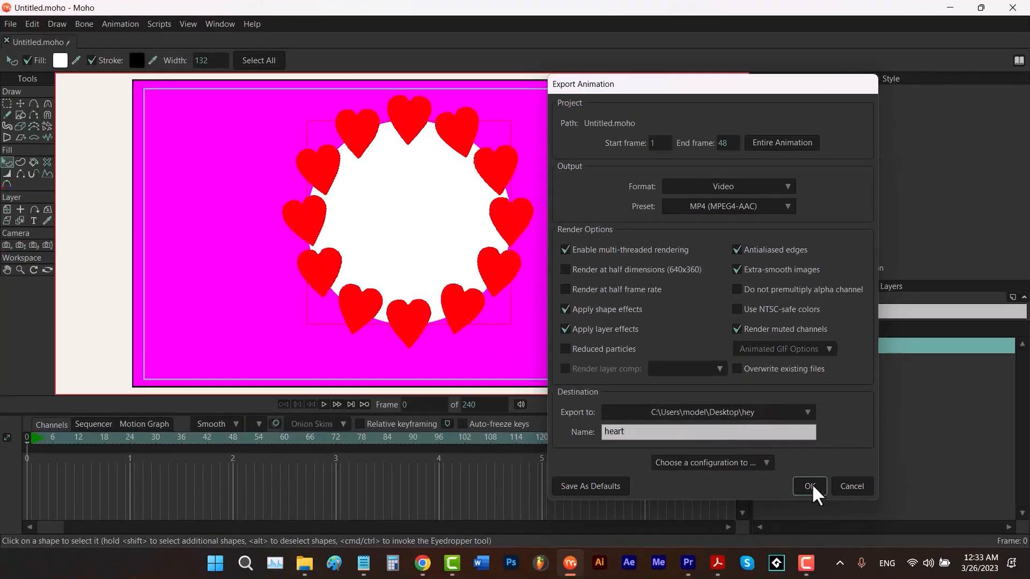
{"action": "left_click", "coordinate": [803, 483]}
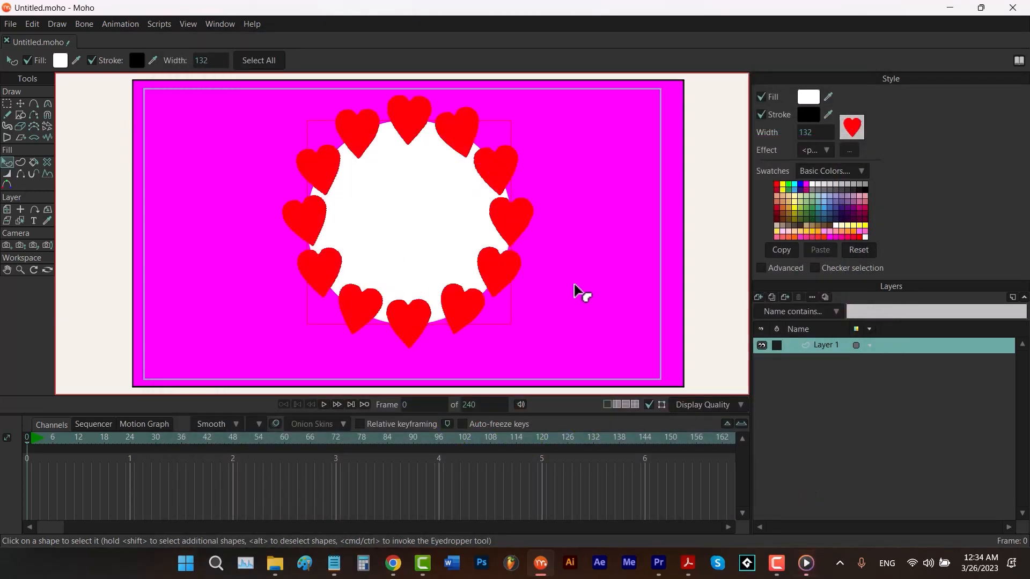
Delete the heart-bordered circle from the canvas.
{"action": "left_click", "coordinate": [851, 131]}
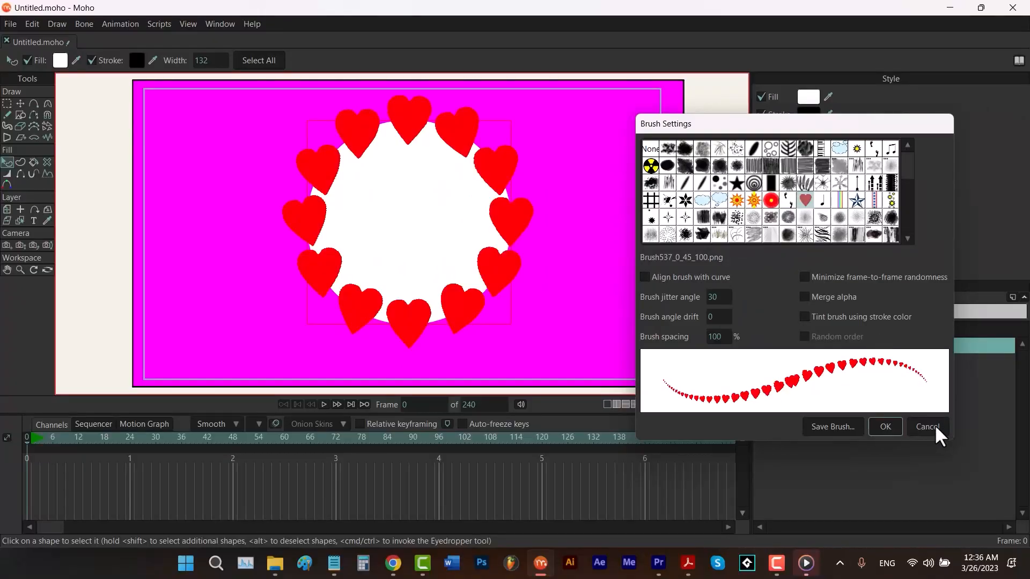
{"action": "left_click", "coordinate": [933, 426]}
{"action": "left_click", "coordinate": [20, 105]}
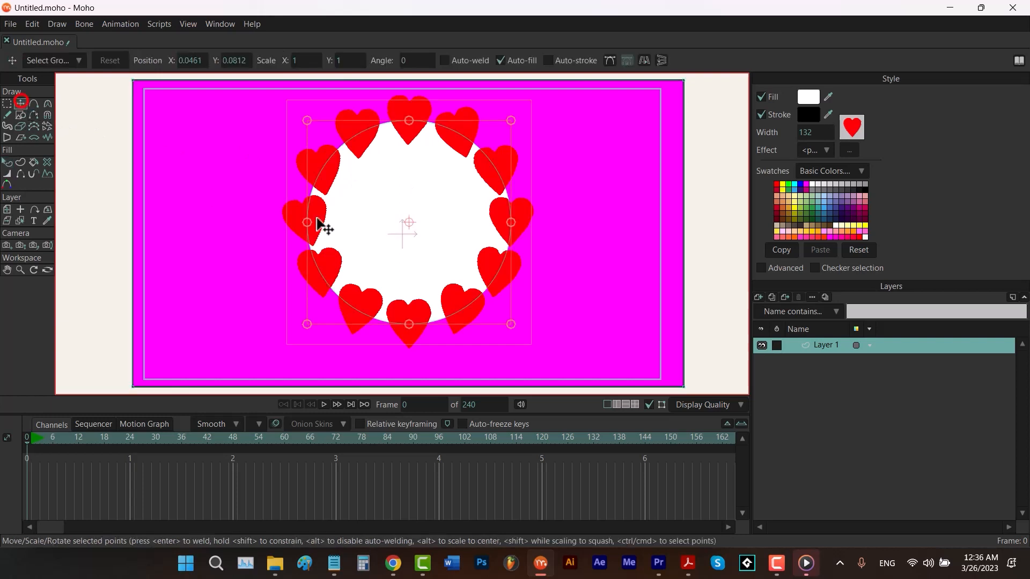
{"action": "key", "text": "Delete"}
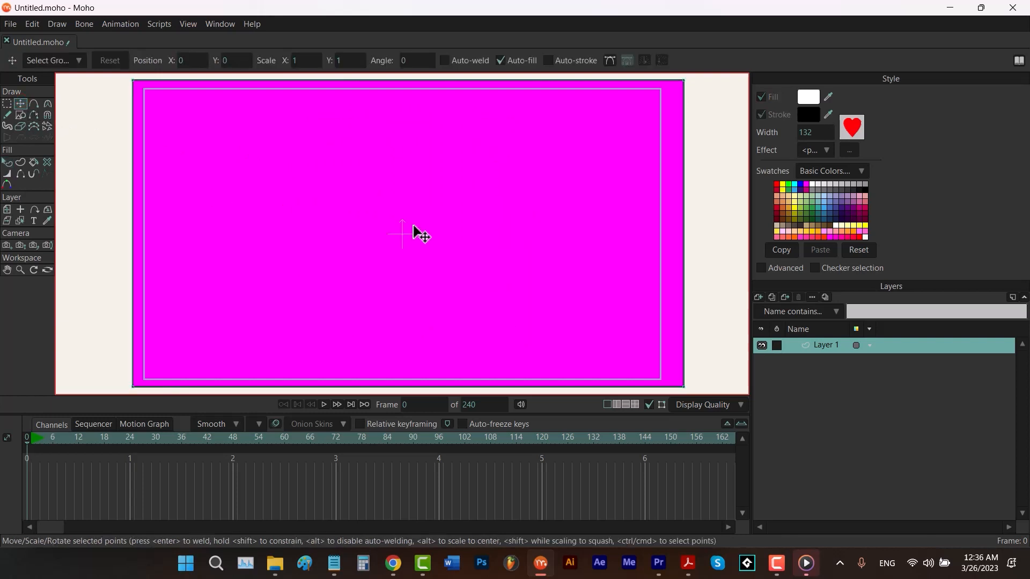
Set up freehand drawing with a stroke width of 256 and the soft Brush005 brush.
{"action": "left_click", "coordinate": [9, 115]}
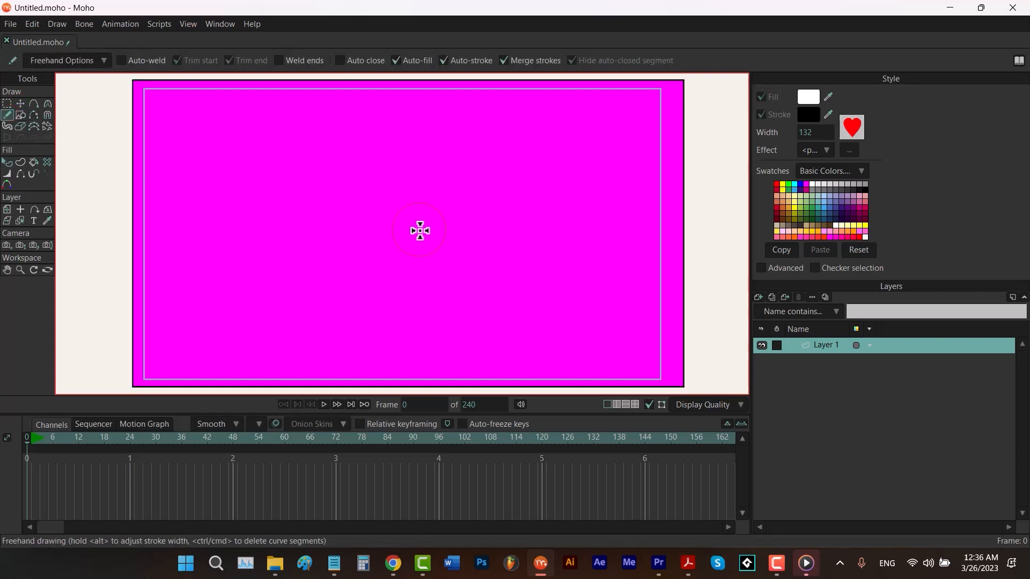
{"action": "left_click_drag", "start_coordinate": [420, 230], "coordinate": [515, 238]}
{"action": "left_click", "coordinate": [849, 132]}
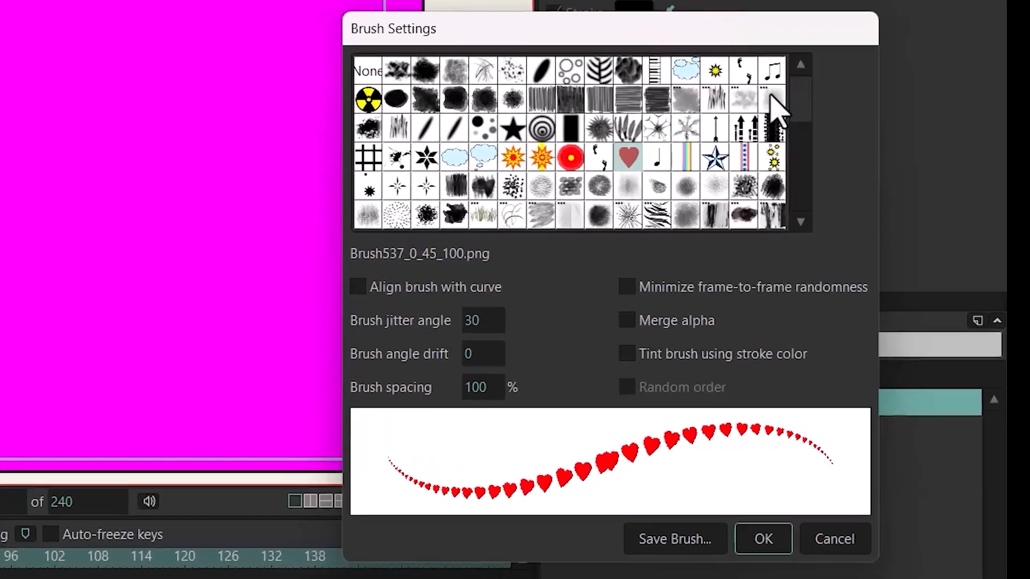
{"action": "left_click", "coordinate": [890, 164]}
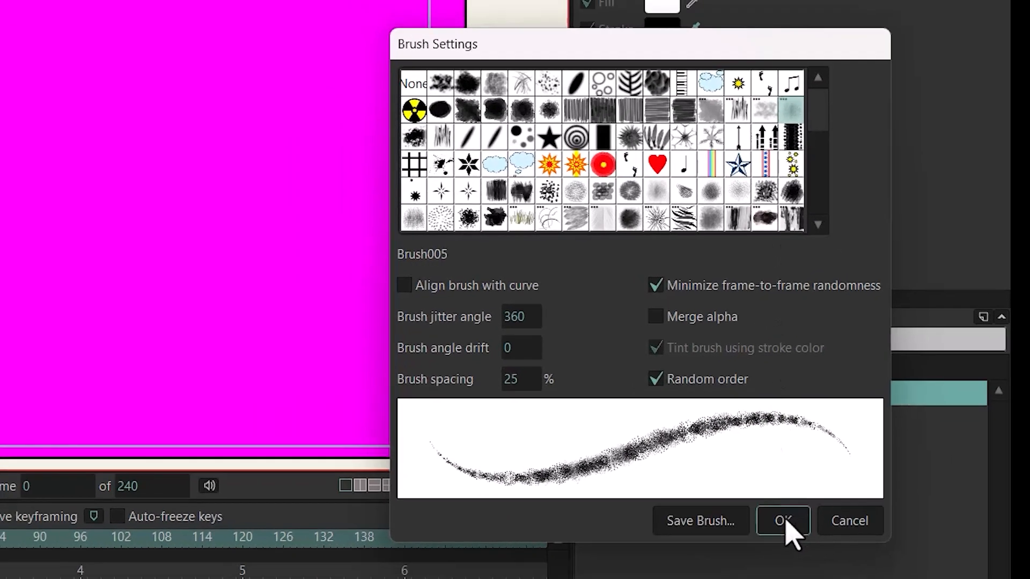
{"action": "left_click", "coordinate": [783, 521]}
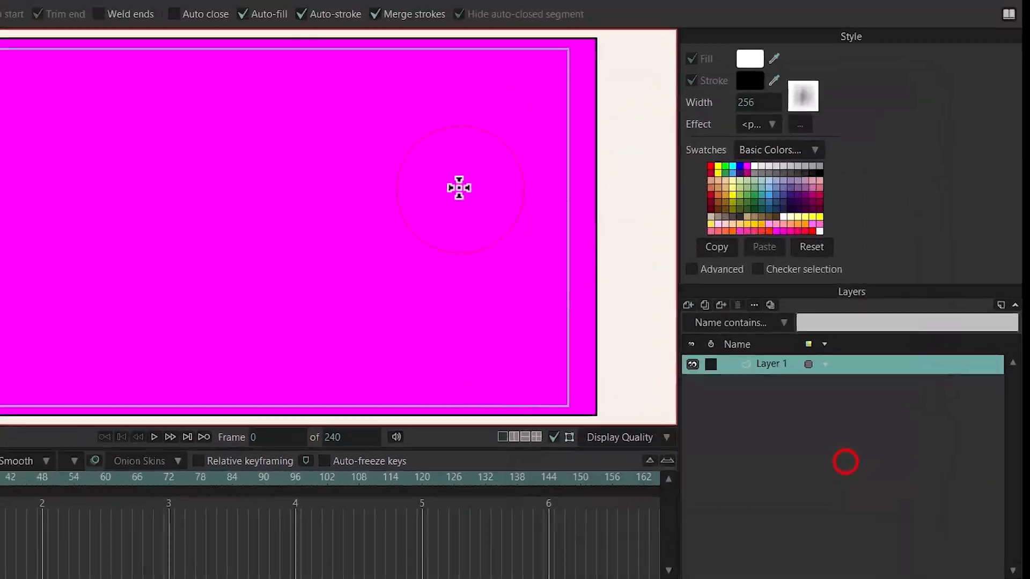
Try a freehand black stroke across the upper half of the canvas, and undo it.
{"action": "left_click_drag", "start_coordinate": [588, 177], "coordinate": [215, 199]}
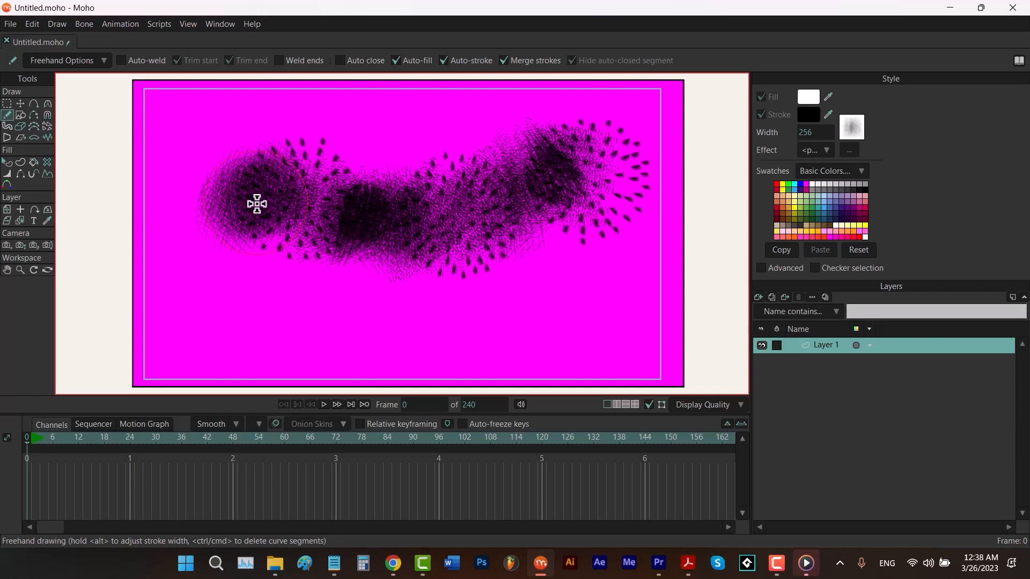
{"action": "key", "text": "ctrl+z"}
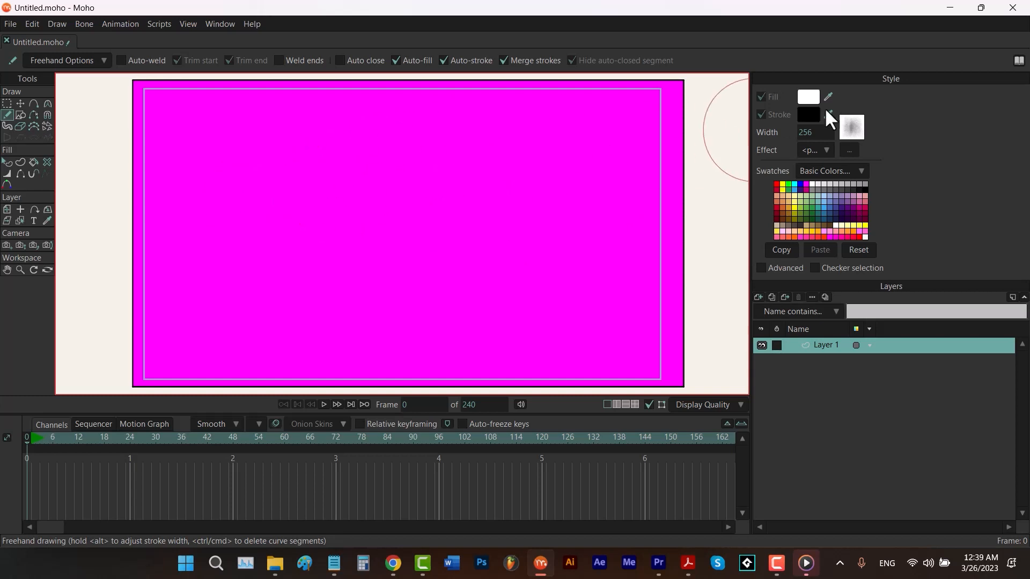
Set the alpha of the black stroke color to 30.
{"action": "left_click", "coordinate": [809, 114]}
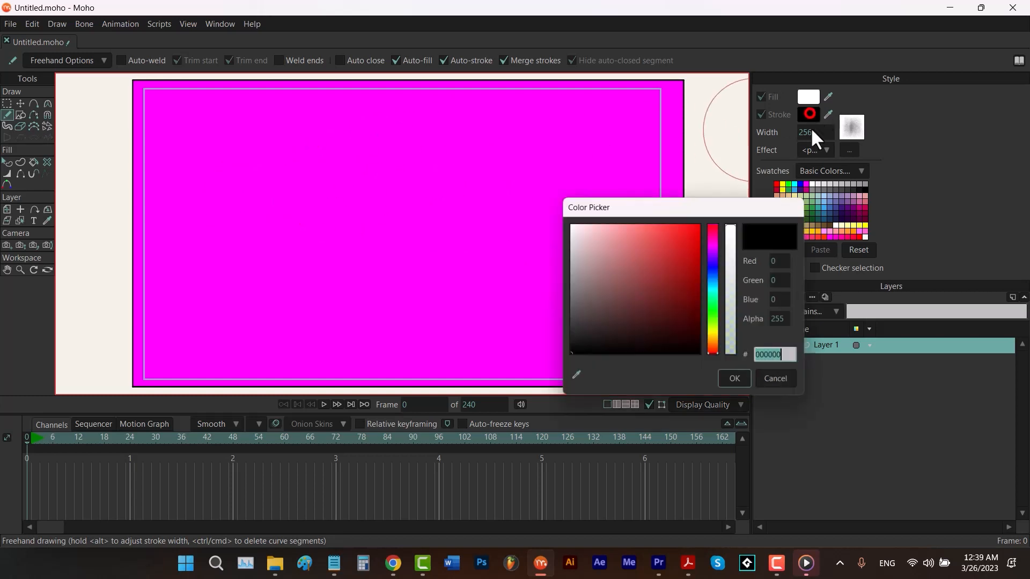
{"action": "left_click", "coordinate": [790, 321]}
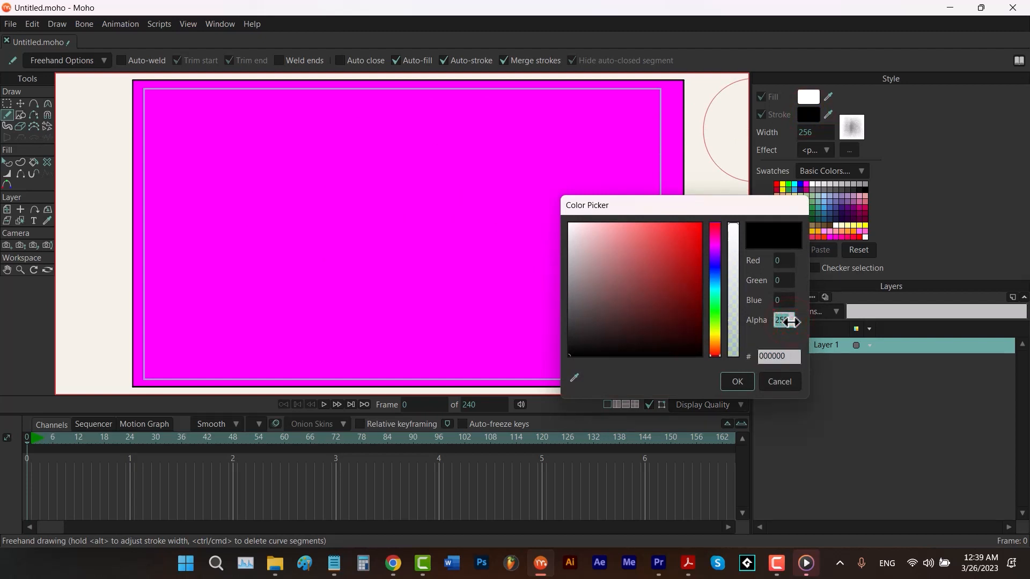
{"action": "type", "text": "0"}
{"action": "key", "text": "Return"}
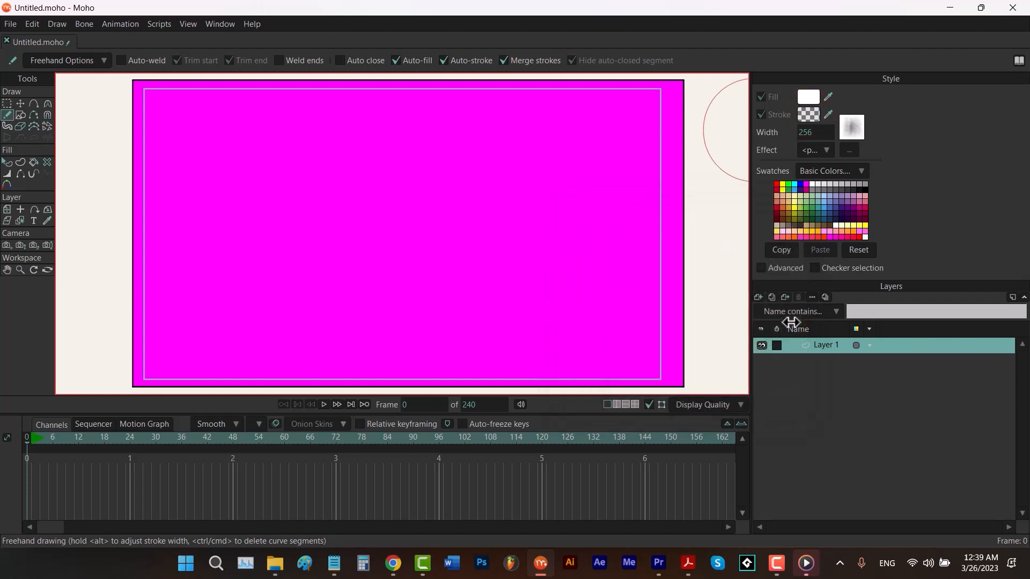
Paint a translucent wavy stroke across the canvas, layer more strokes over its left half, and preview the rendered frame.
{"action": "mouse_move", "coordinate": [604, 225]}
{"action": "left_mouse_down"}
{"action": "mouse_move", "coordinate": [382, 182]}
{"action": "mouse_move", "coordinate": [287, 246]}
{"action": "left_mouse_up"}
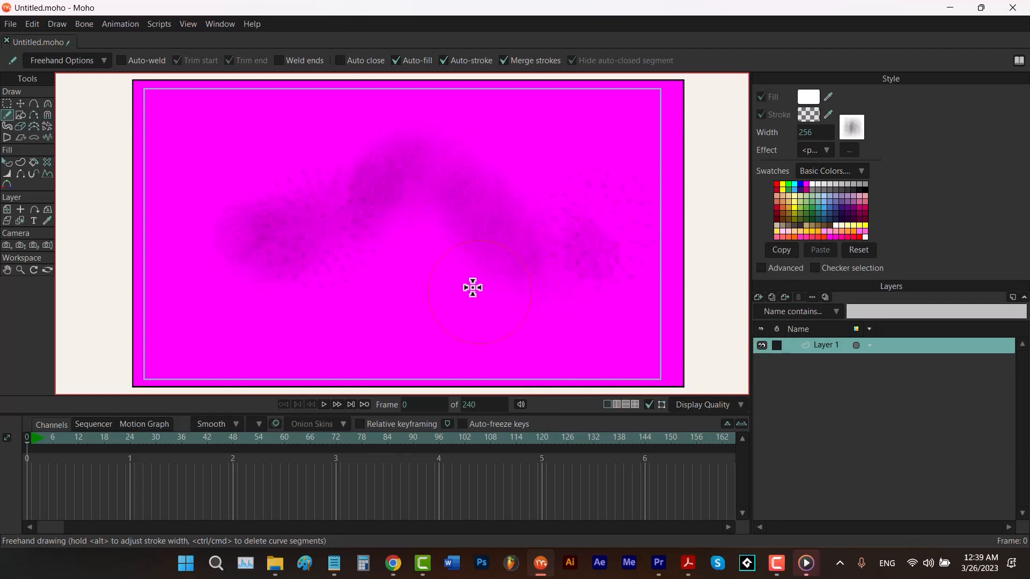
{"action": "left_click_drag", "start_coordinate": [380, 194], "coordinate": [317, 232]}
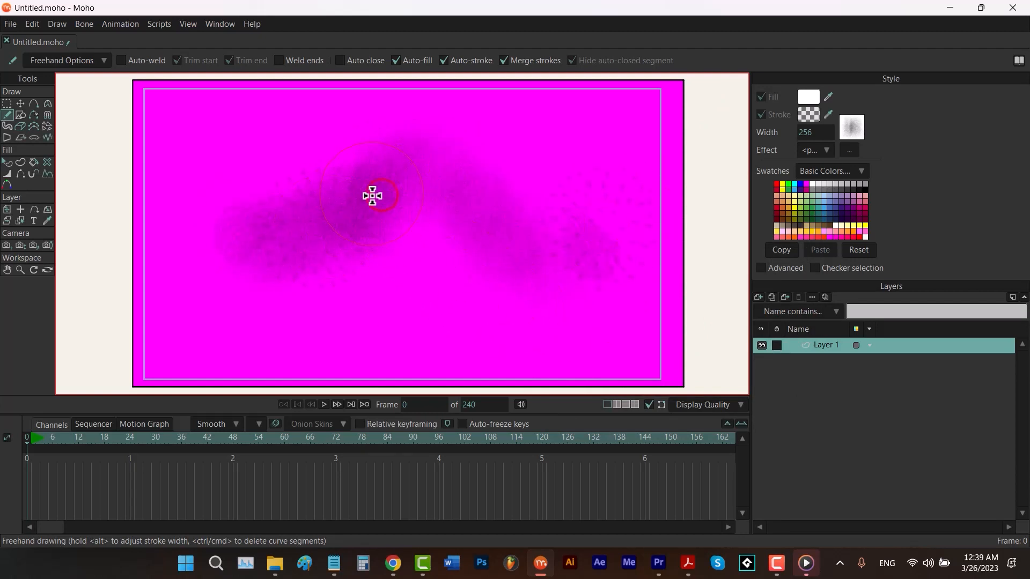
{"action": "left_click_drag", "start_coordinate": [369, 192], "coordinate": [334, 234]}
{"action": "mouse_move", "coordinate": [365, 194]}
{"action": "left_mouse_down"}
{"action": "mouse_move", "coordinate": [343, 242]}
{"action": "mouse_move", "coordinate": [375, 196]}
{"action": "mouse_move", "coordinate": [337, 238]}
{"action": "mouse_move", "coordinate": [372, 204]}
{"action": "mouse_move", "coordinate": [353, 229]}
{"action": "mouse_move", "coordinate": [374, 193]}
{"action": "mouse_move", "coordinate": [346, 262]}
{"action": "mouse_move", "coordinate": [371, 204]}
{"action": "mouse_move", "coordinate": [335, 261]}
{"action": "mouse_move", "coordinate": [368, 208]}
{"action": "mouse_move", "coordinate": [347, 265]}
{"action": "mouse_move", "coordinate": [366, 199]}
{"action": "mouse_move", "coordinate": [357, 260]}
{"action": "mouse_move", "coordinate": [397, 253]}
{"action": "mouse_move", "coordinate": [350, 206]}
{"action": "mouse_move", "coordinate": [338, 228]}
{"action": "mouse_move", "coordinate": [388, 225]}
{"action": "left_mouse_up"}
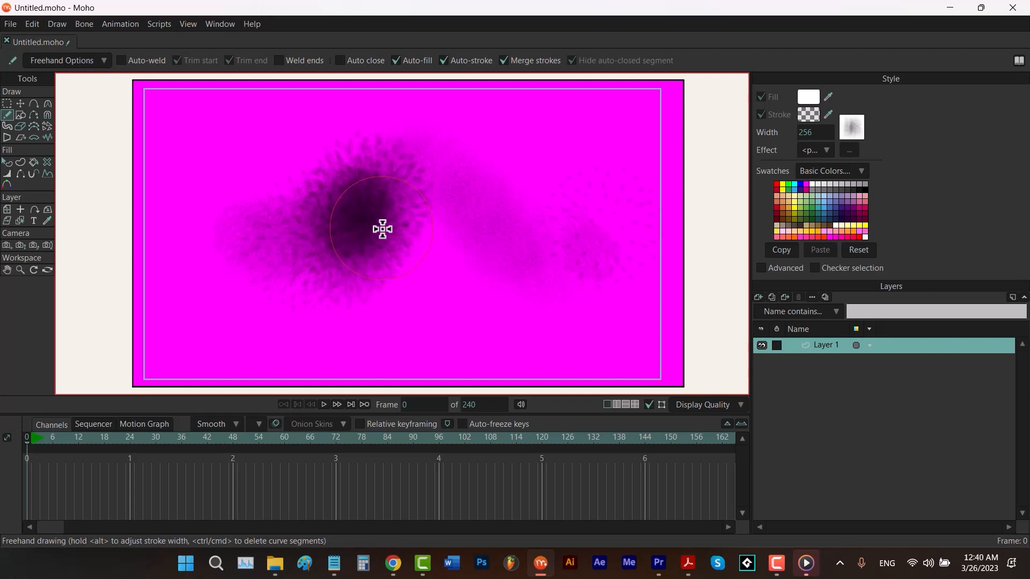
{"action": "key", "text": "ctrl+r"}
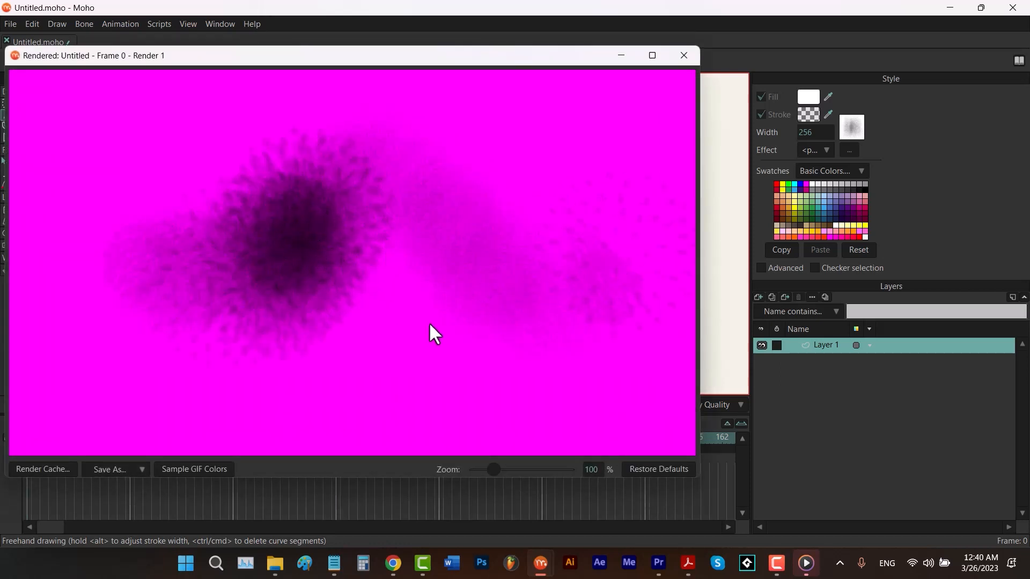
{"action": "left_click", "coordinate": [683, 57]}
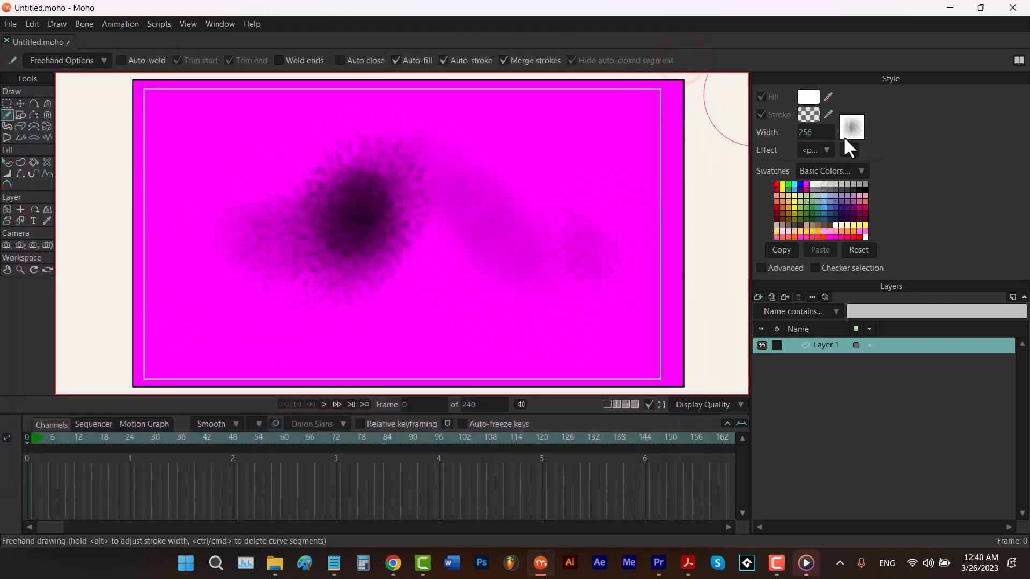
Turn on Merge alpha for the brush of all drawn strokes and preview the rendered frame.
{"action": "left_click", "coordinate": [6, 163]}
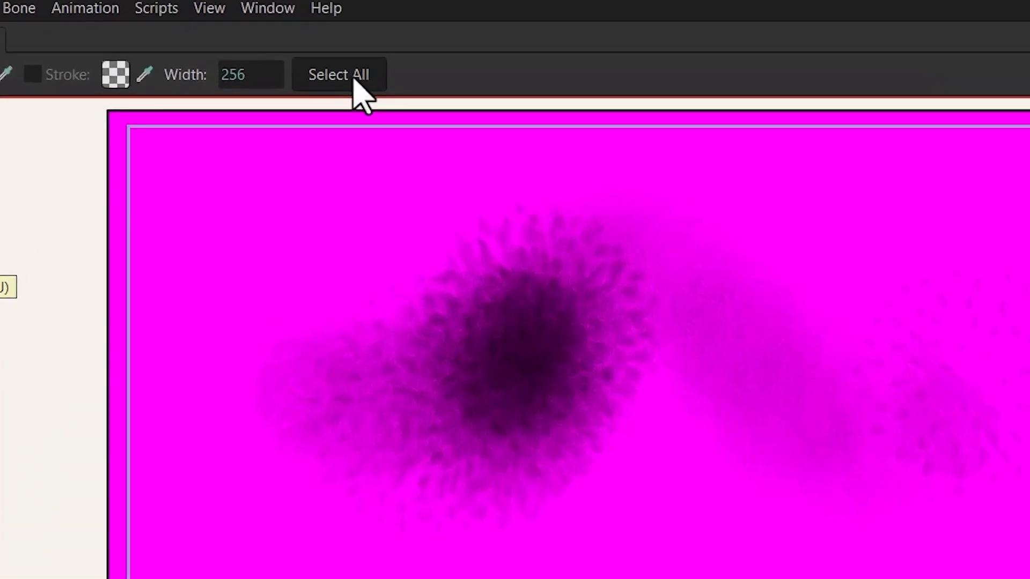
{"action": "left_click", "coordinate": [258, 60]}
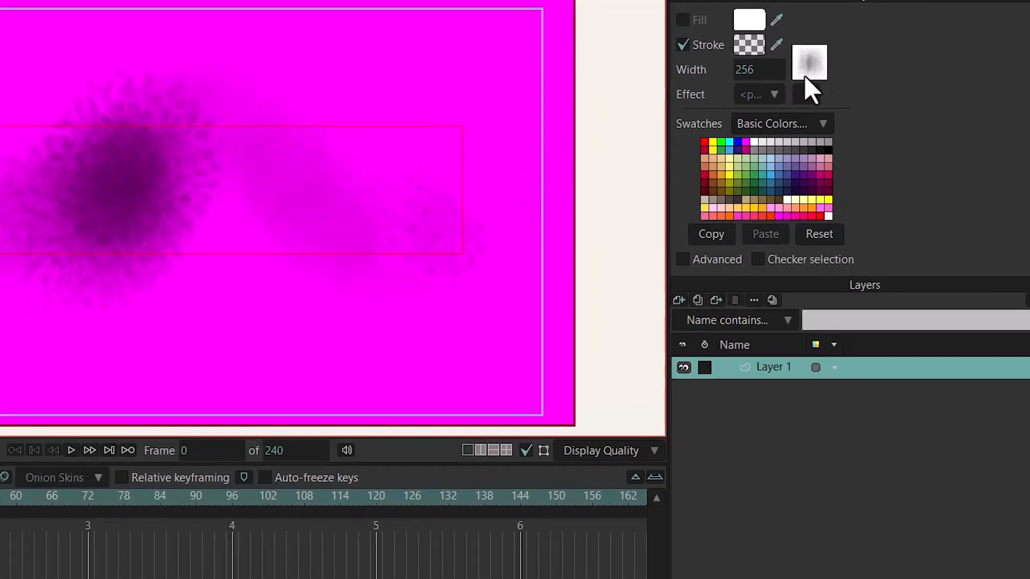
{"action": "left_click", "coordinate": [852, 127]}
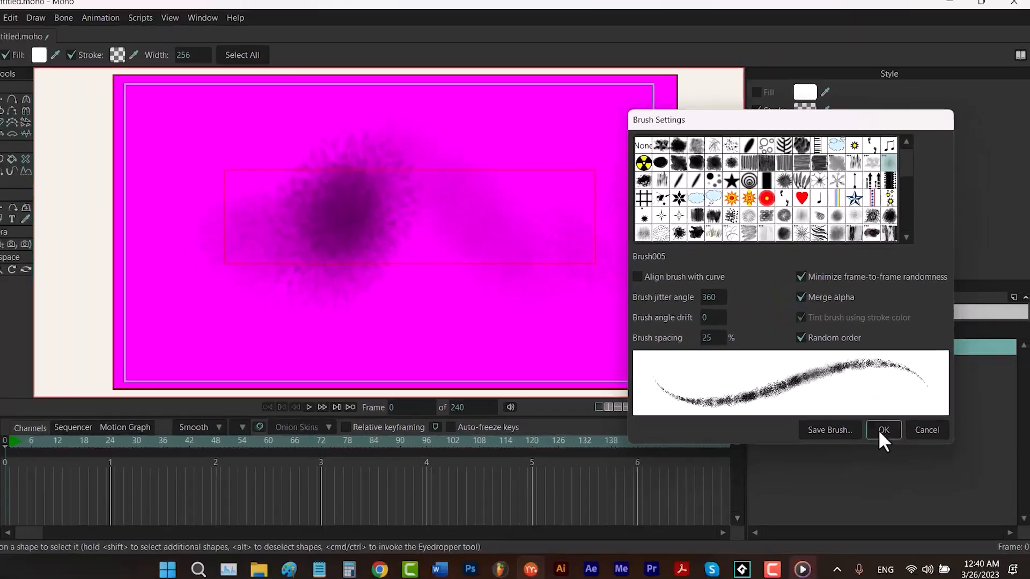
{"action": "left_click", "coordinate": [847, 498]}
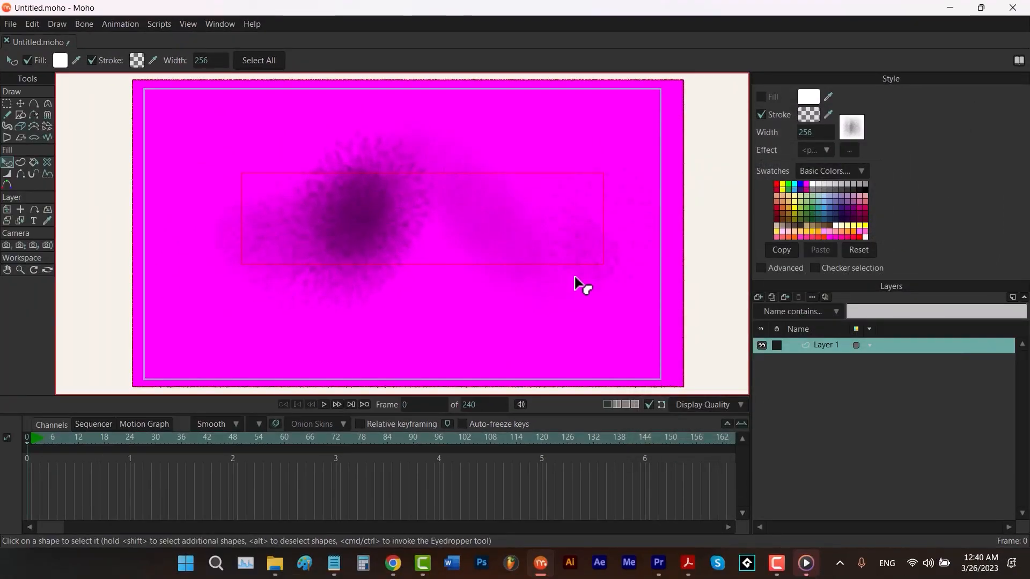
{"action": "key", "text": "ctrl+r"}
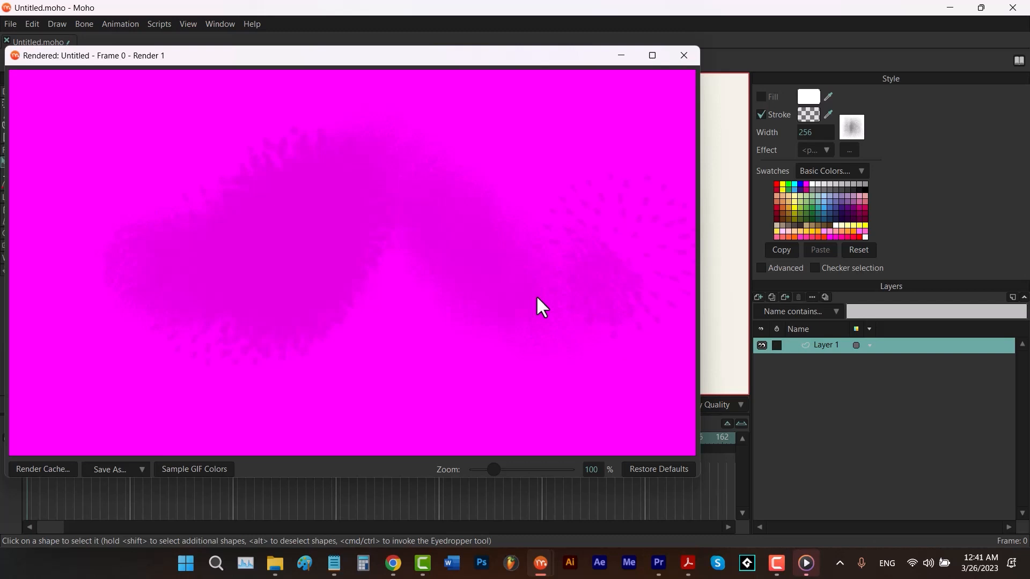
{"action": "left_click", "coordinate": [682, 56]}
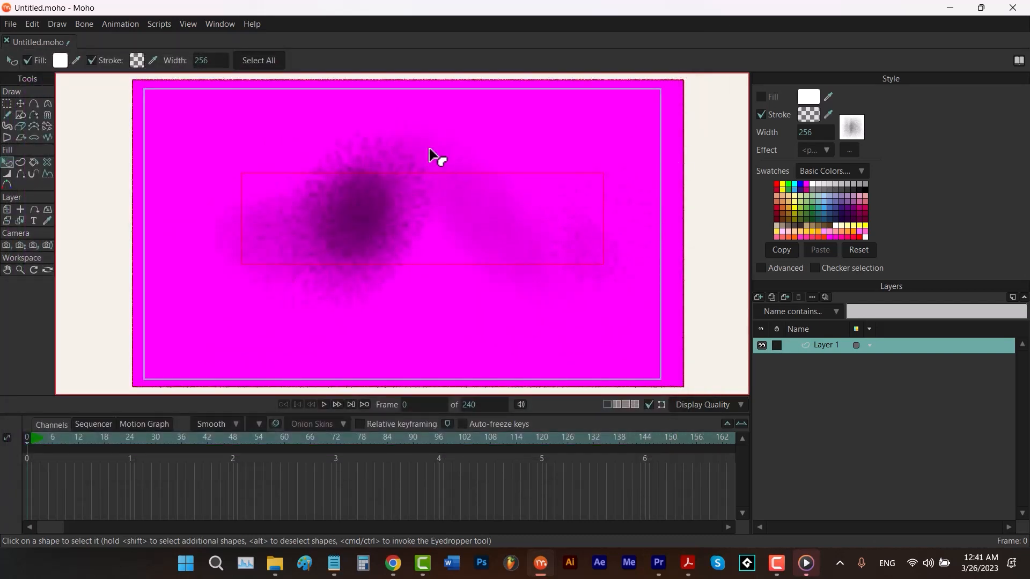
Change the selected strokes to the red heart brush with Tint brush using stroke color turned on.
{"action": "left_click", "coordinate": [853, 134]}
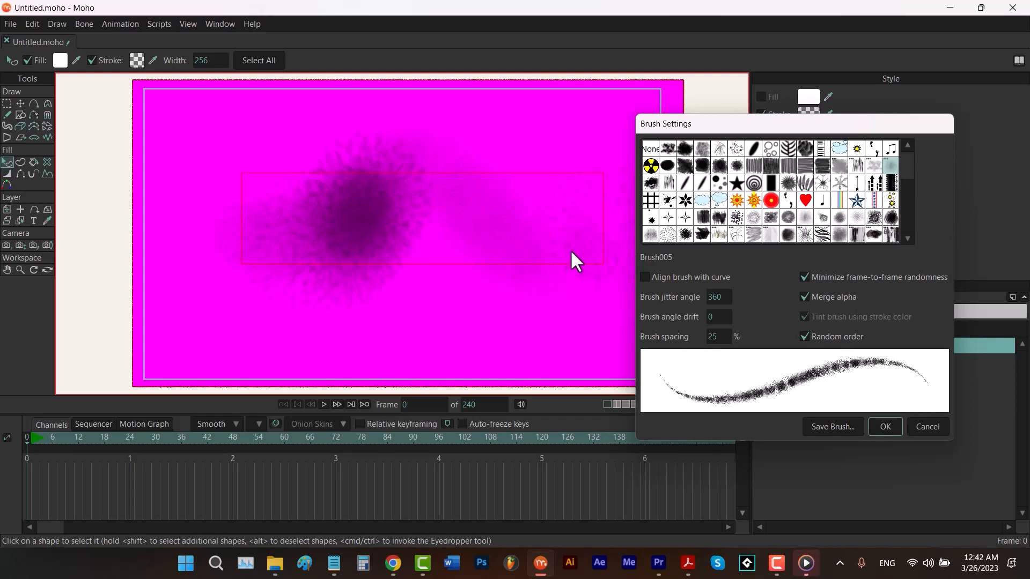
{"action": "left_click", "coordinate": [805, 336]}
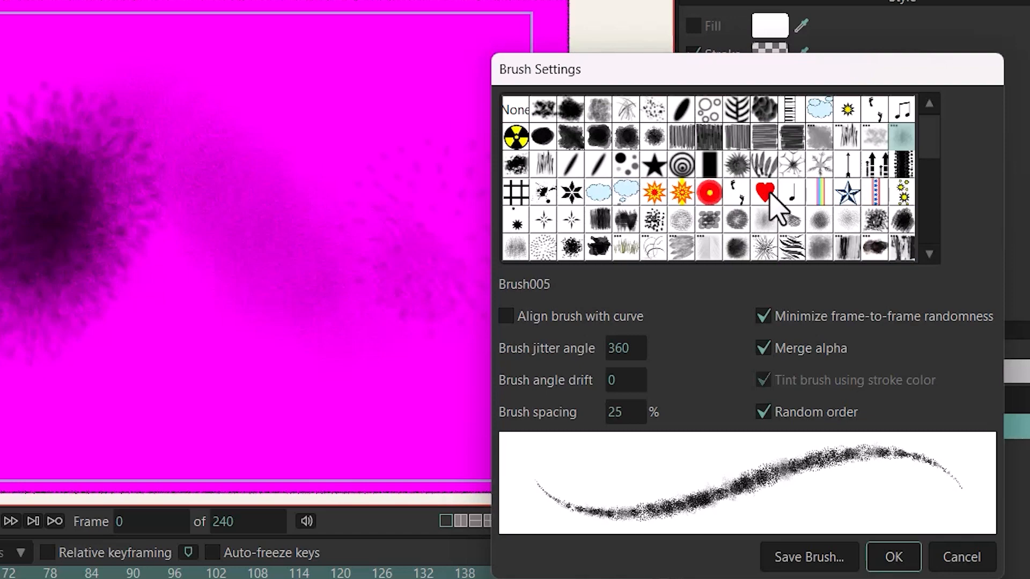
{"action": "left_click", "coordinate": [769, 197]}
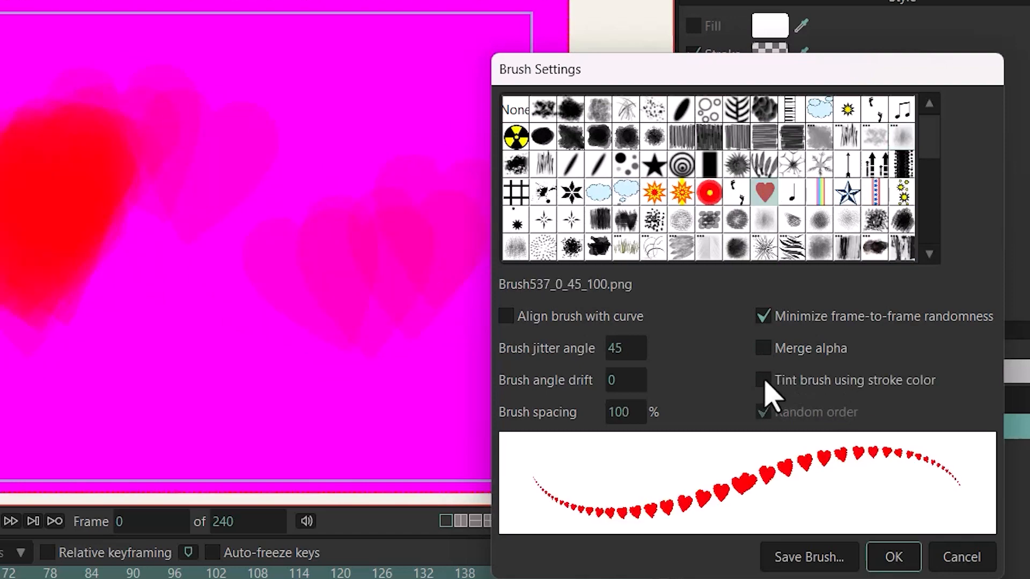
{"action": "left_click", "coordinate": [763, 380]}
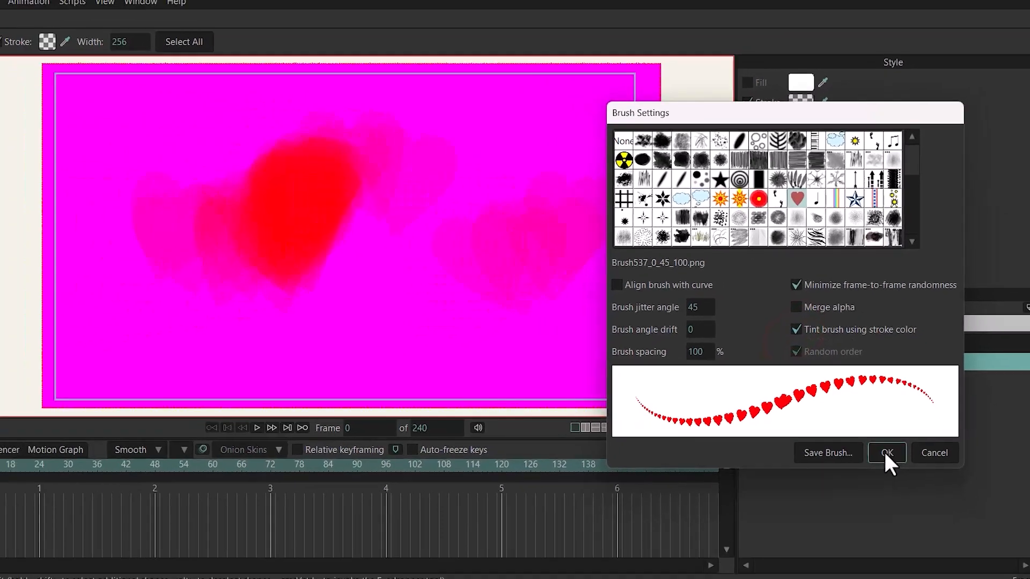
{"action": "left_click", "coordinate": [894, 557]}
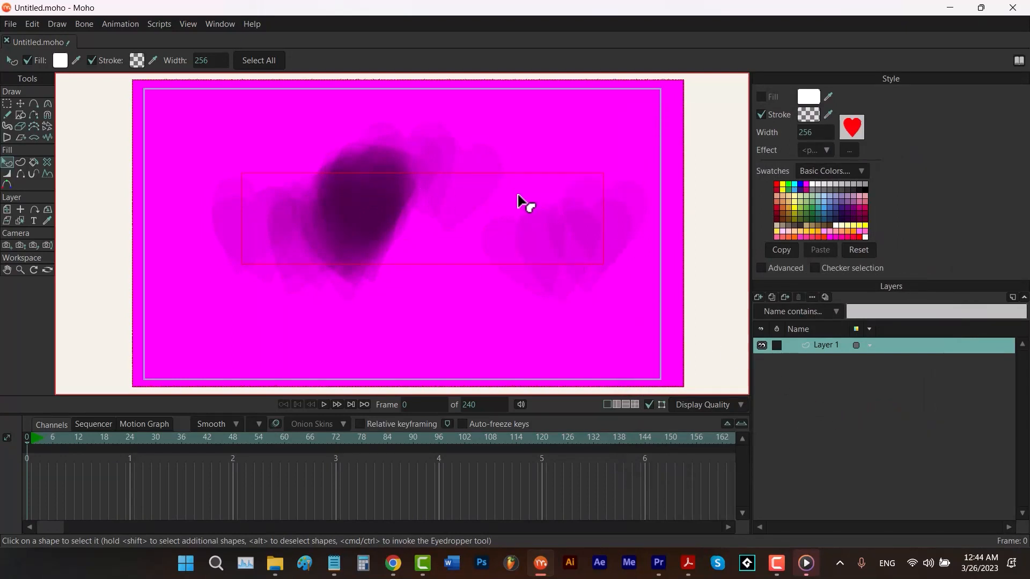
Change the stroke color of the selected heart strokes to blue.
{"action": "left_click", "coordinate": [806, 117]}
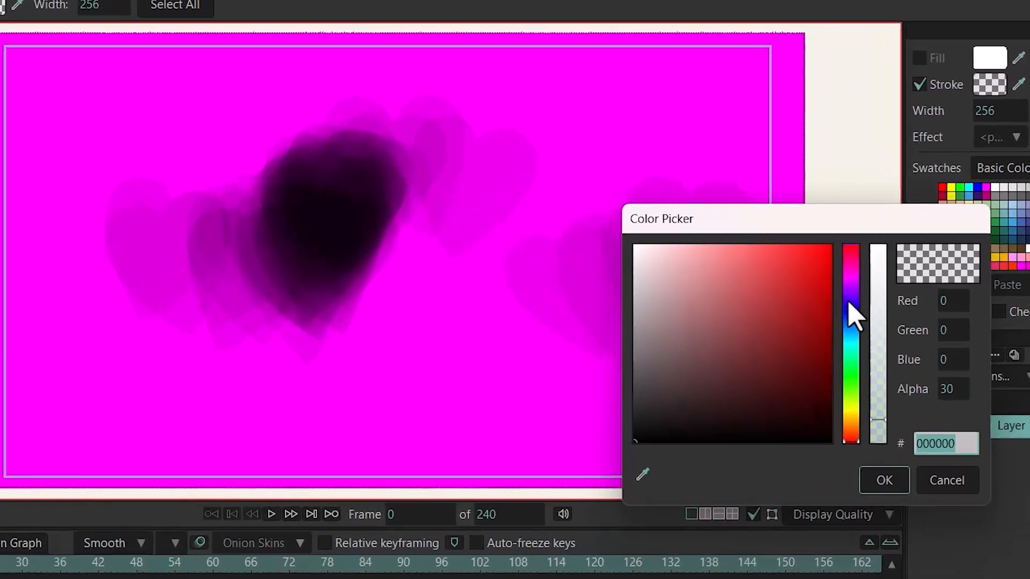
{"action": "left_click", "coordinate": [716, 267]}
{"action": "left_click", "coordinate": [922, 512]}
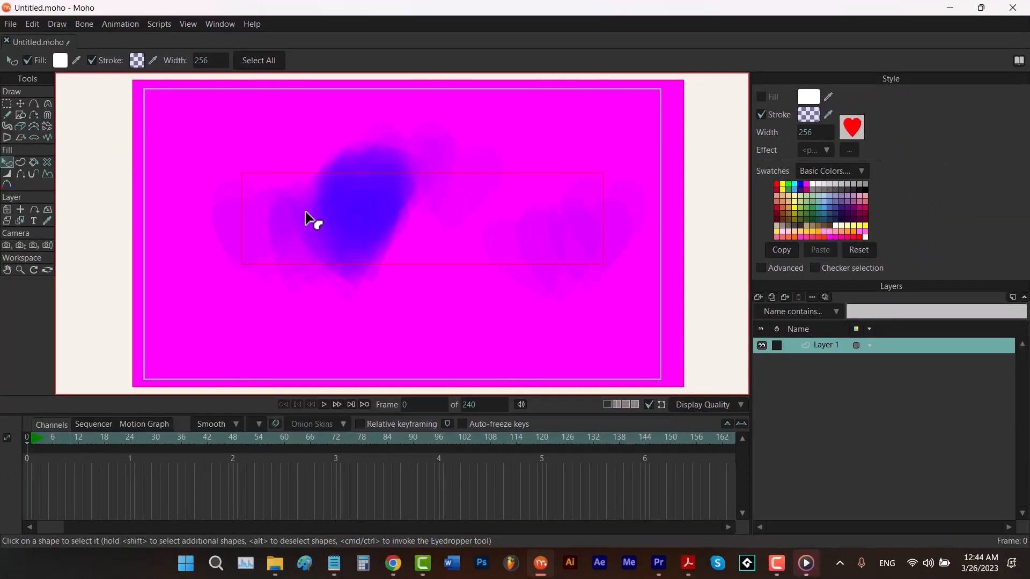
Reselect the heart brush in its brush settings to restore its default options.
{"action": "left_click", "coordinate": [870, 125]}
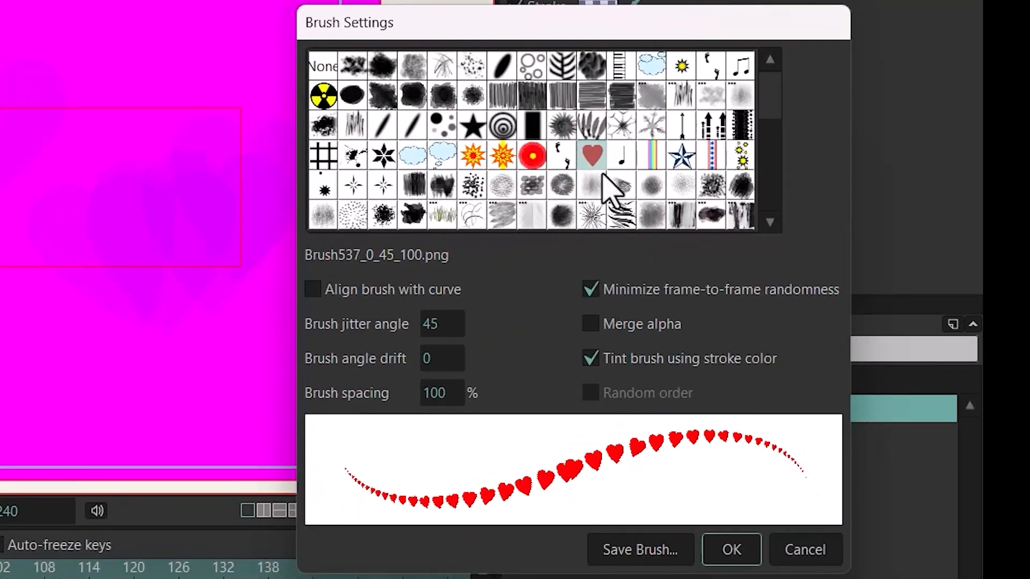
{"action": "left_click", "coordinate": [594, 160]}
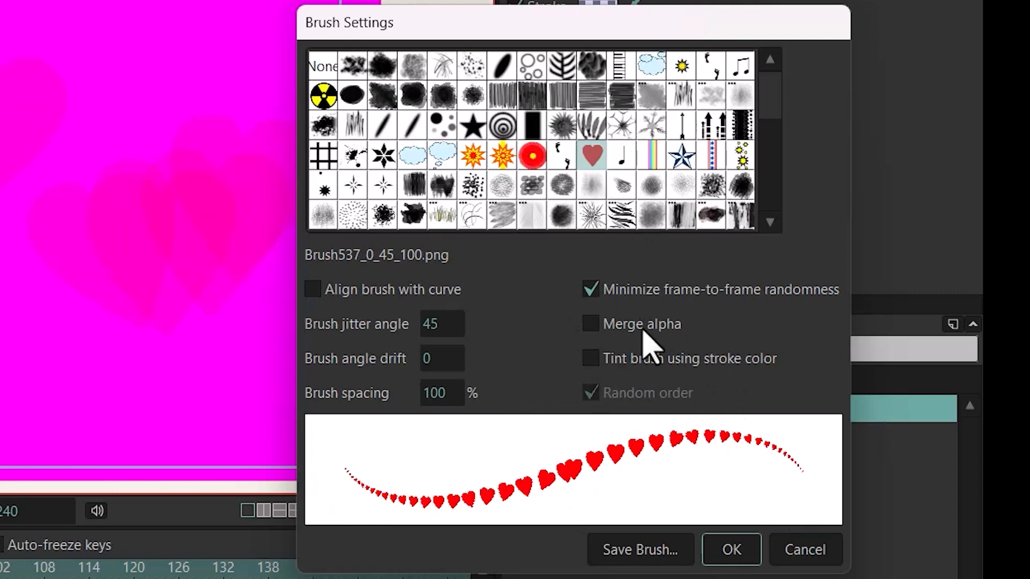
{"action": "left_click", "coordinate": [594, 157]}
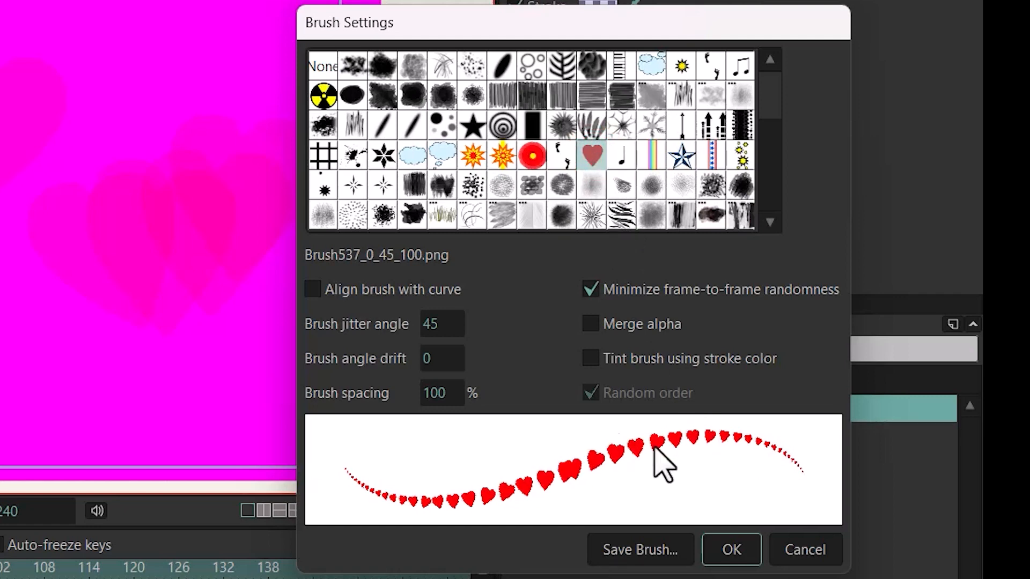
{"action": "left_click", "coordinate": [593, 155]}
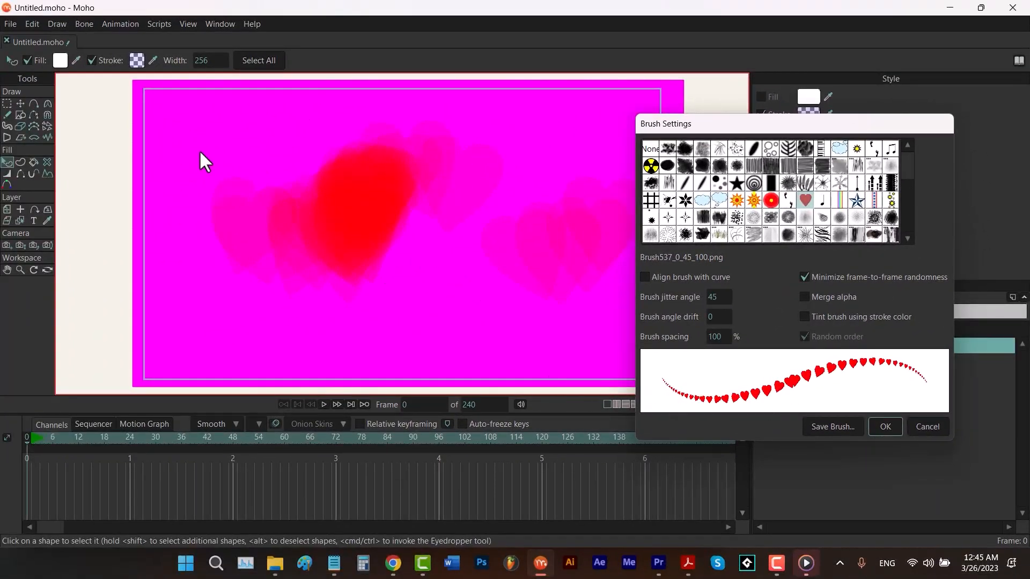
Open the prompt for saving a copy of the heart brush with its current settings.
{"action": "left_click", "coordinate": [832, 426]}
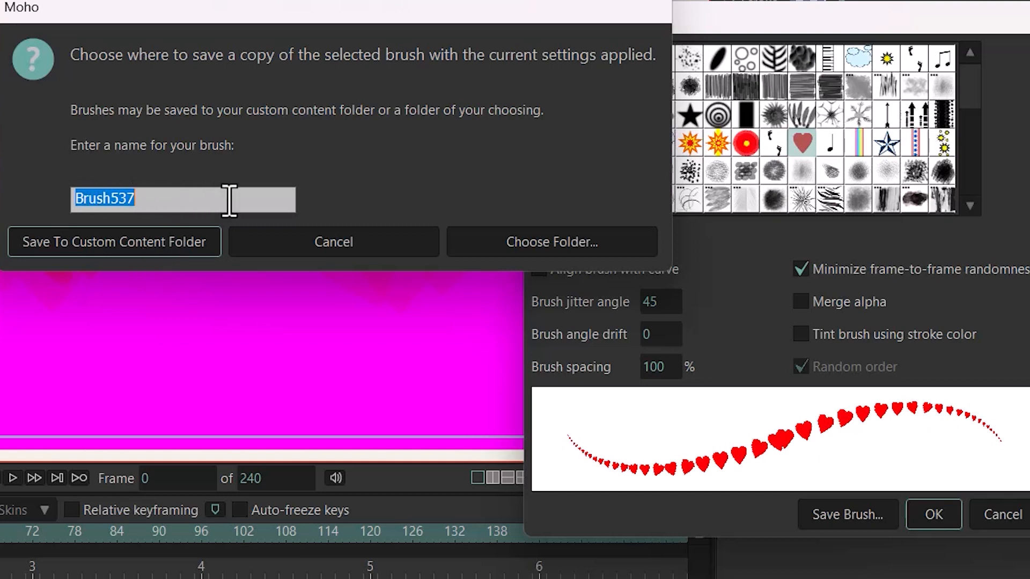
{"action": "left_click", "coordinate": [428, 247]}
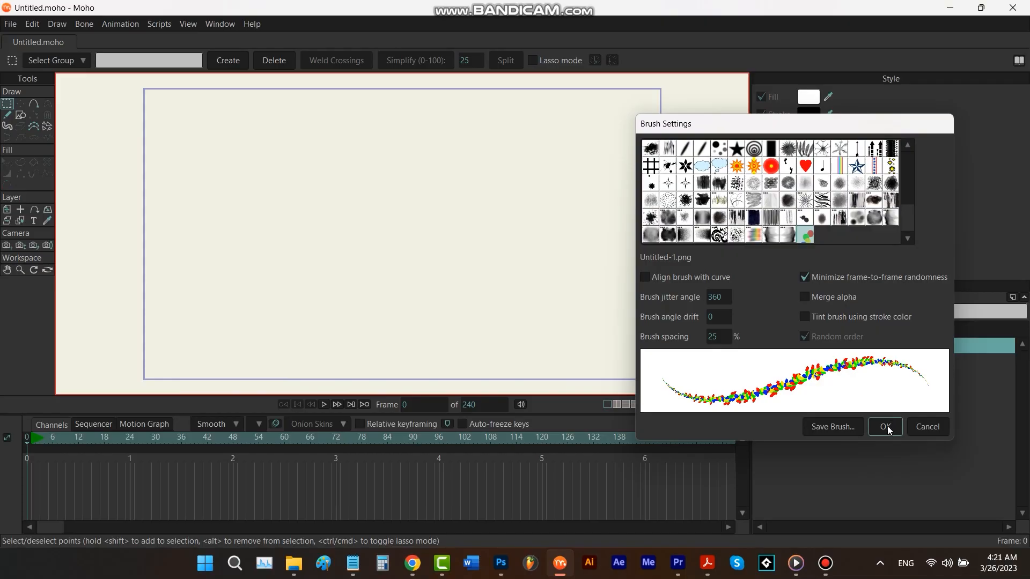
Apply the multicolored Untitled-1.png brush and draw a freehand stroke across the upper half of the empty canvas.
{"action": "left_click", "coordinate": [888, 431]}
{"action": "left_click", "coordinate": [7, 114]}
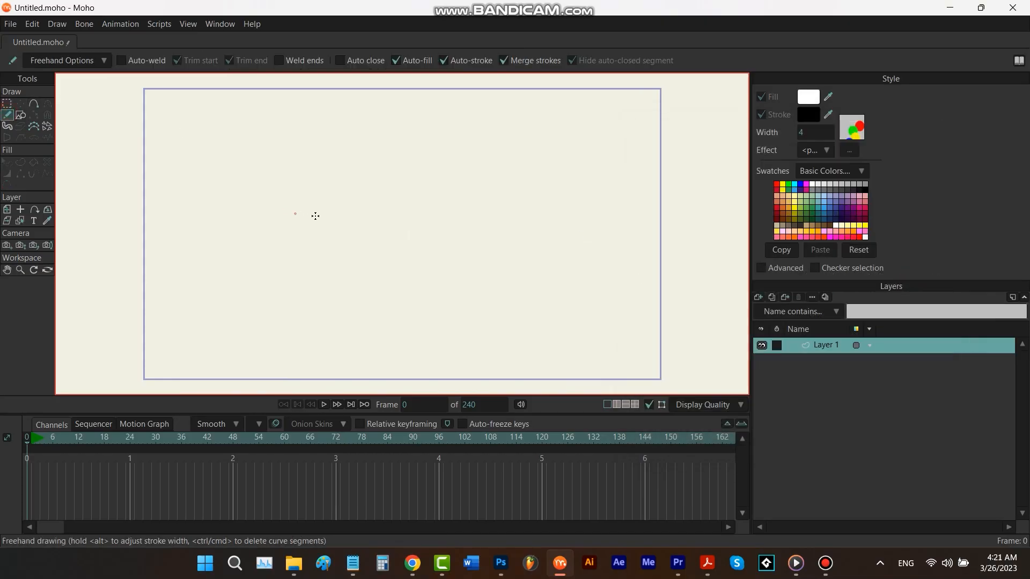
{"action": "mouse_move", "coordinate": [324, 200]}
{"action": "left_mouse_down"}
{"action": "mouse_move", "coordinate": [589, 199]}
{"action": "mouse_move", "coordinate": [253, 218]}
{"action": "left_mouse_up"}
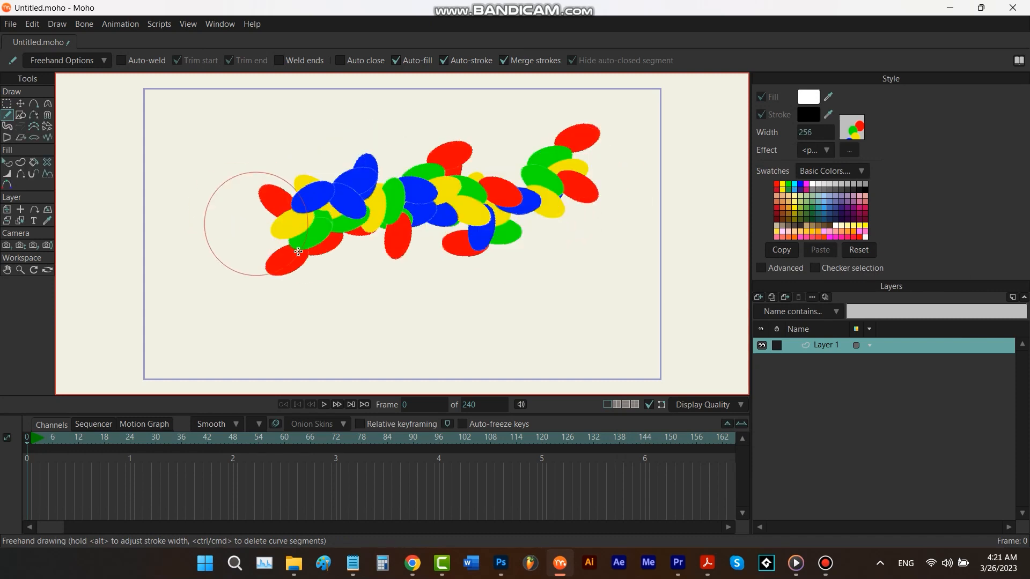